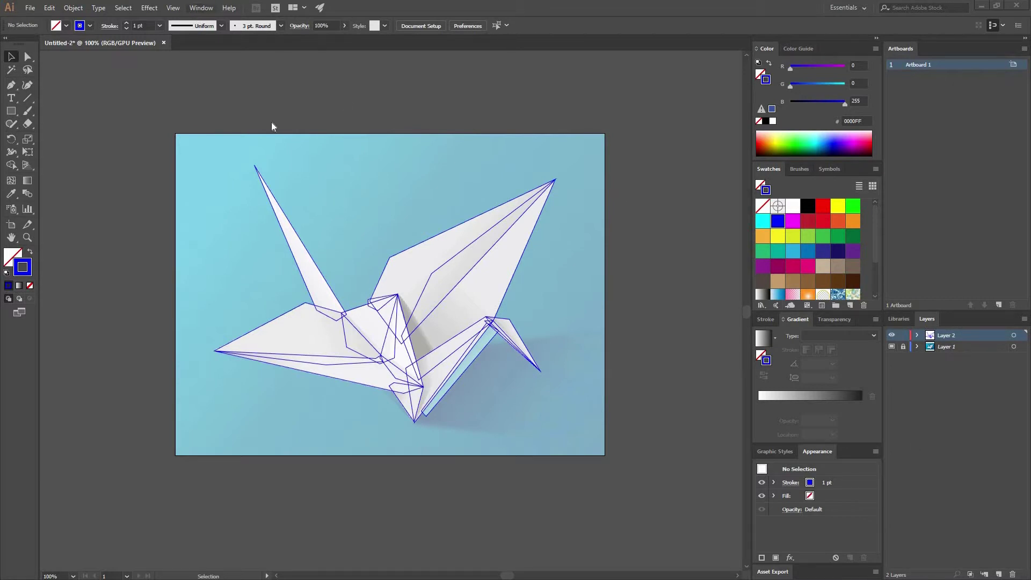
- Draw a 207 px square to the right of the crane artboard
{"action": "left_click", "coordinate": [201, 7]}
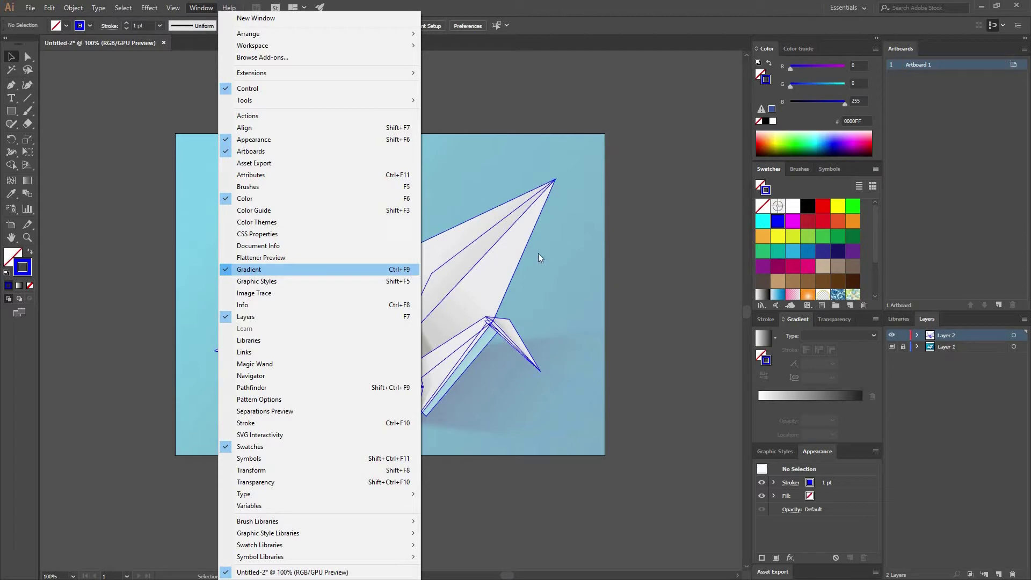
{"action": "left_click", "coordinate": [394, 246]}
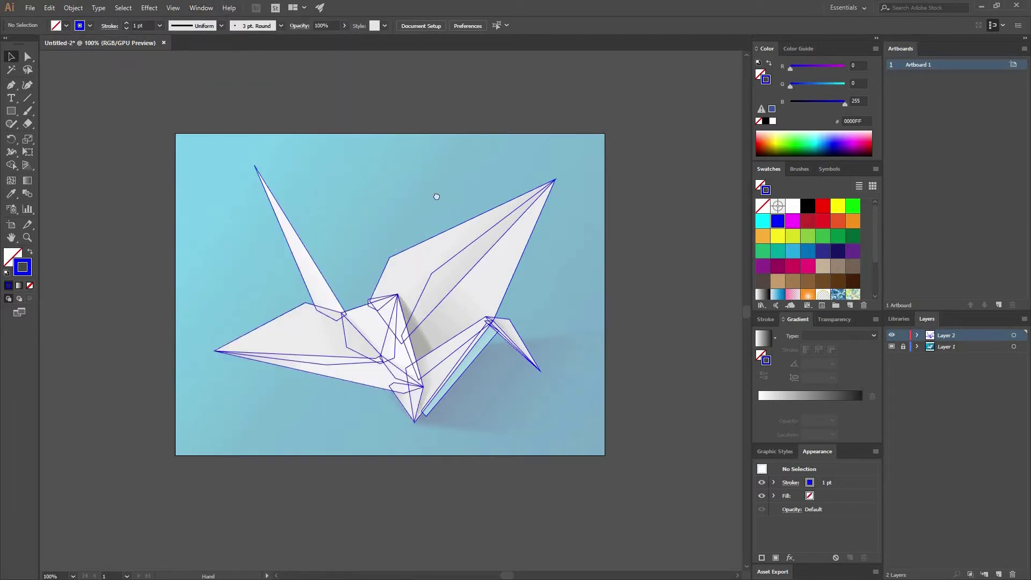
{"action": "left_click_drag", "start_coordinate": [432, 196], "coordinate": [297, 189]}
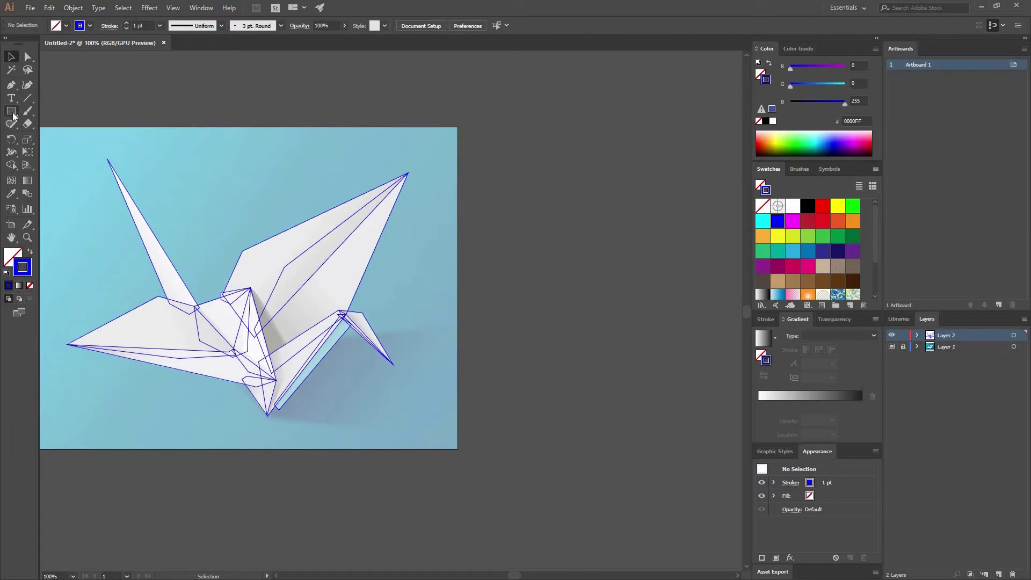
{"action": "left_click", "coordinate": [12, 112]}
{"action": "mouse_move", "coordinate": [470, 133]}
{"action": "left_mouse_down"}
{"action": "mouse_move", "coordinate": [582, 220]}
{"action": "mouse_move", "coordinate": [588, 182]}
{"action": "left_mouse_up"}
- Swap fill and stroke so the square is solid blue with no stroke
{"action": "key", "text": "v"}
{"action": "left_click_drag", "start_coordinate": [501, 214], "coordinate": [446, 223]}
{"action": "left_click_drag", "start_coordinate": [40, 266], "coordinate": [37, 267]}
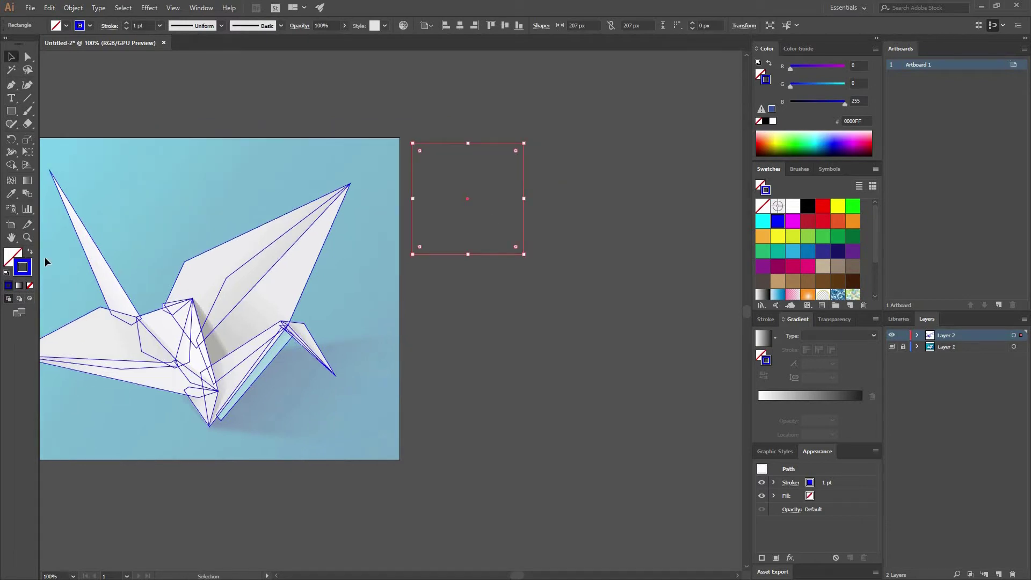
{"action": "left_click", "coordinate": [29, 251]}
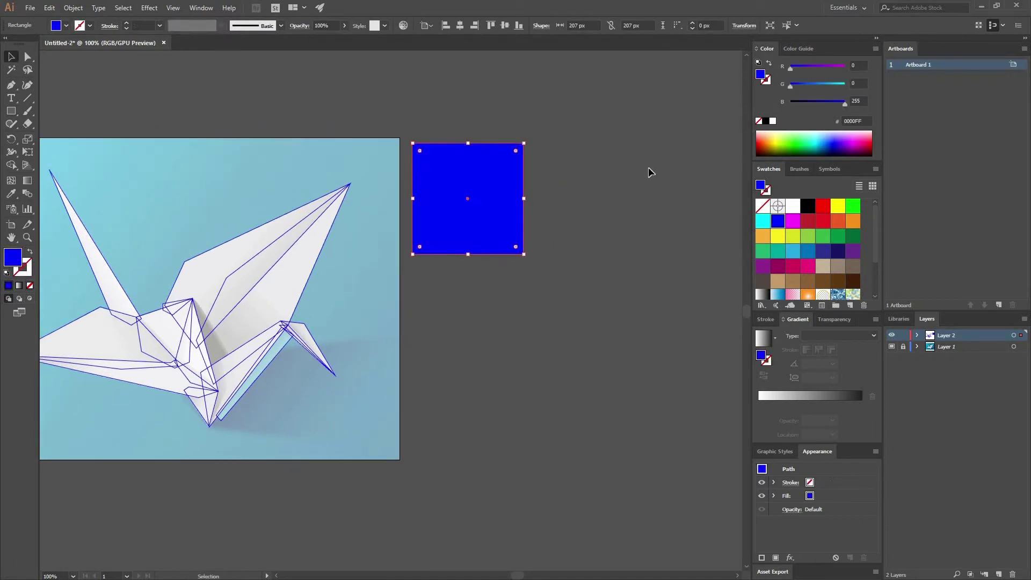
{"action": "left_click", "coordinate": [592, 217]}
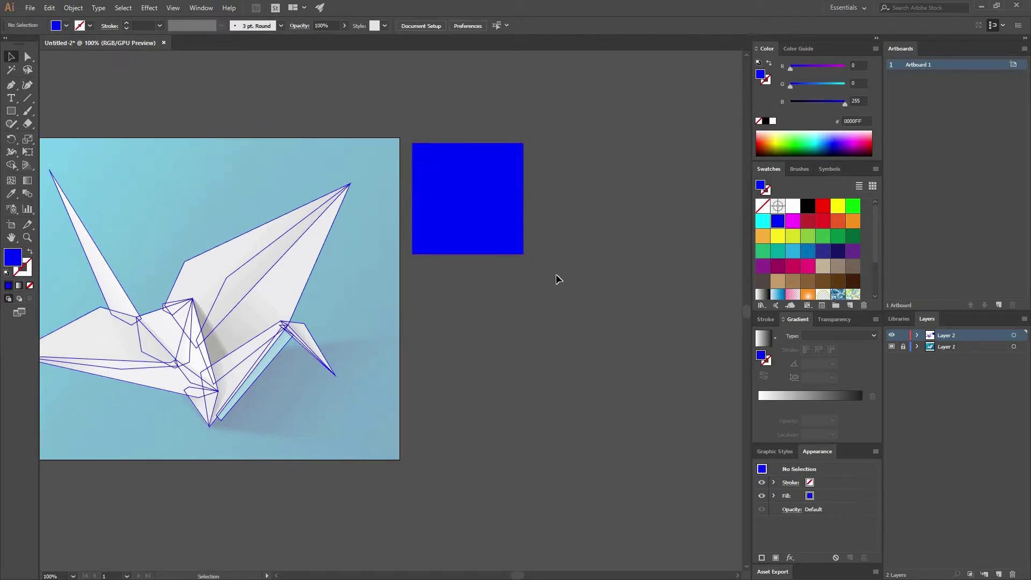
{"action": "left_click", "coordinate": [437, 236]}
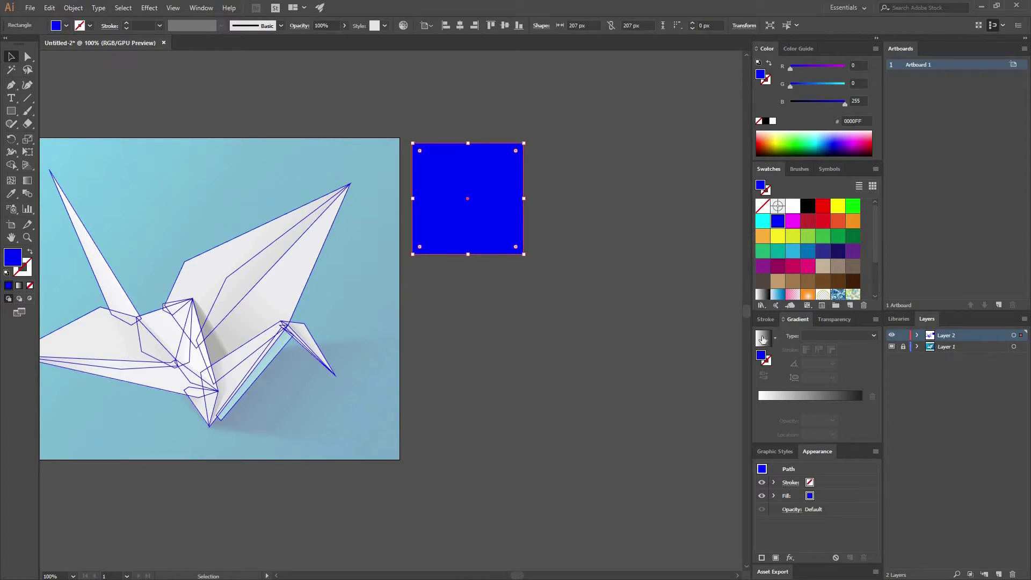
- Try the pink gradient swatch, then fill the square with the white-black gradient
{"action": "left_click", "coordinate": [763, 339]}
{"action": "scroll", "coordinate": [805, 252], "scroll_direction": "down", "scroll_amount": 3}
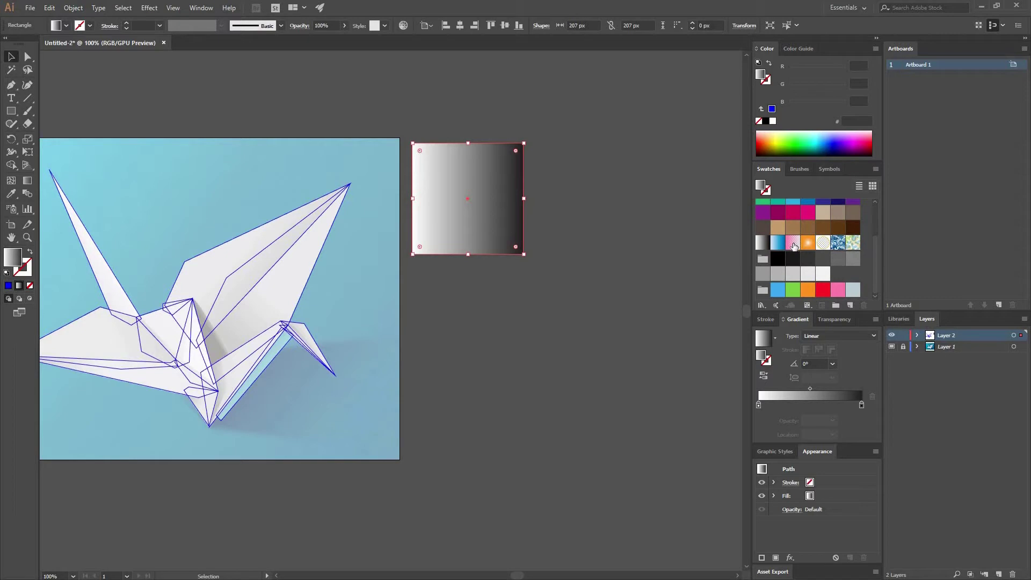
{"action": "left_click", "coordinate": [794, 243]}
{"action": "left_click", "coordinate": [763, 242]}
- Start duplicating the gradient square straight upward
{"action": "left_click", "coordinate": [328, 62]}
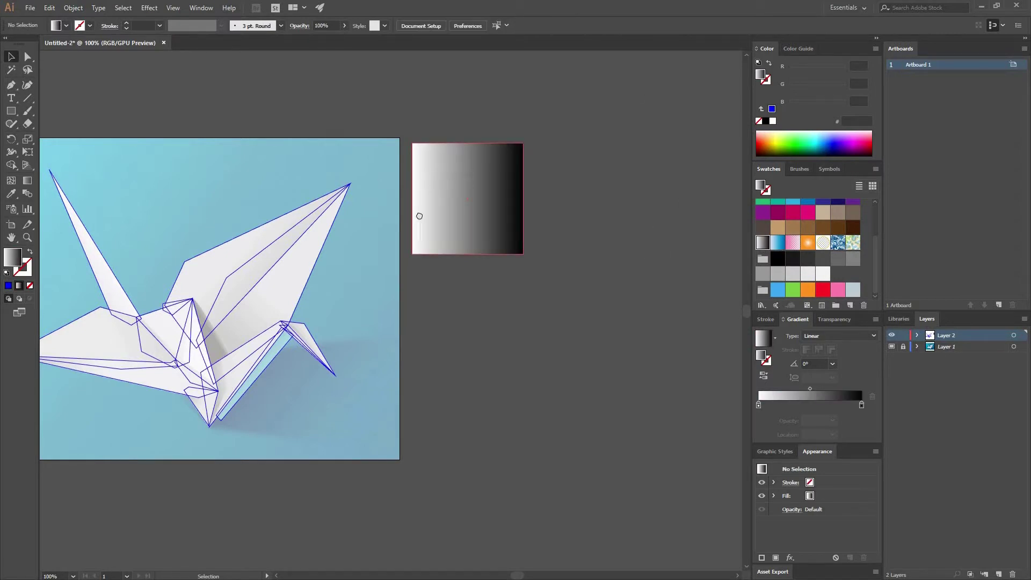
{"action": "scroll", "coordinate": [433, 247], "scroll_direction": "up", "scroll_amount": 2}
{"action": "scroll", "coordinate": [432, 247], "scroll_direction": "right", "scroll_amount": 1}
{"action": "left_click_drag", "start_coordinate": [450, 278], "coordinate": [450, 153]}
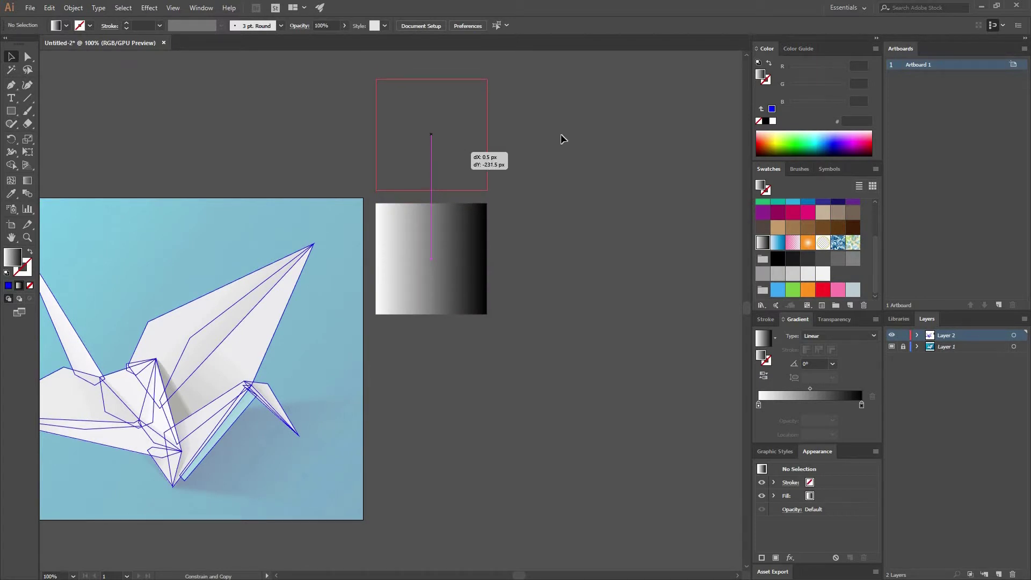
- Drop the copy directly above the original and fill it solid white
{"action": "left_click_drag", "start_coordinate": [560, 139], "coordinate": [561, 139]}
{"action": "scroll", "coordinate": [780, 232], "scroll_direction": "up", "scroll_amount": 3}
{"action": "left_click", "coordinate": [792, 205]}
{"action": "left_click", "coordinate": [501, 232]}
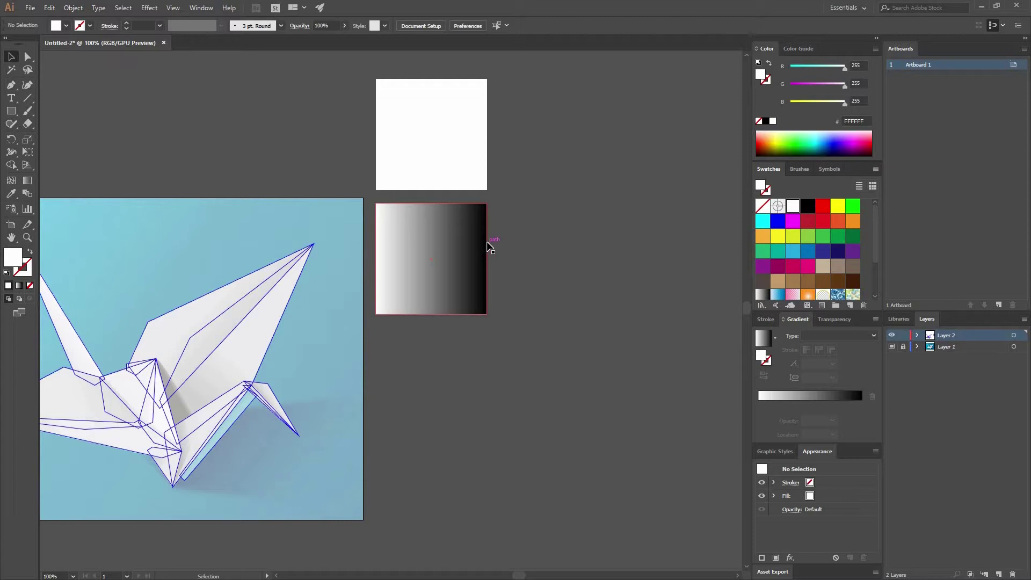
- Change the lower square's gradient type to Radial, white centre fading to black
{"action": "left_click", "coordinate": [472, 260]}
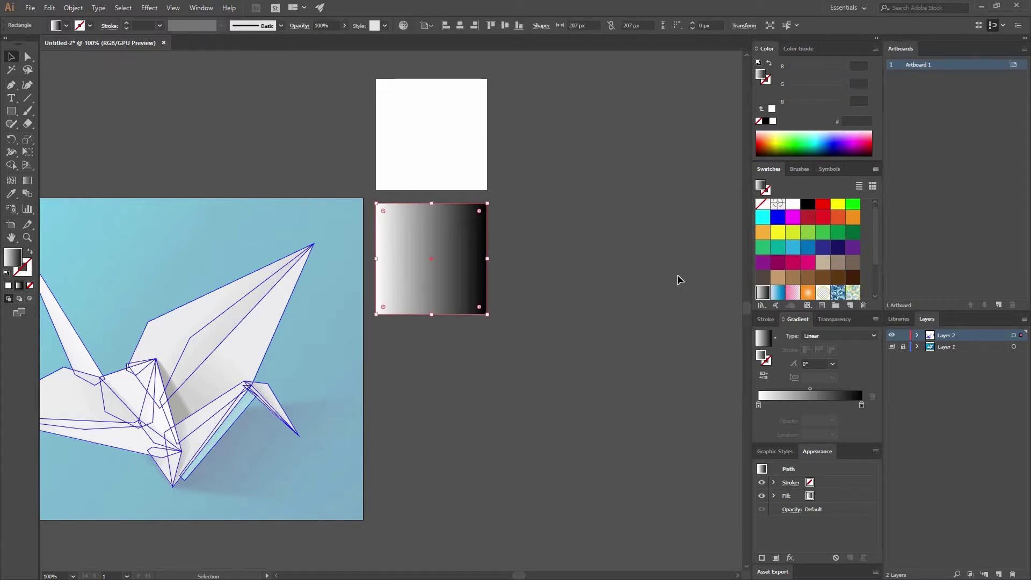
{"action": "left_click", "coordinate": [820, 337]}
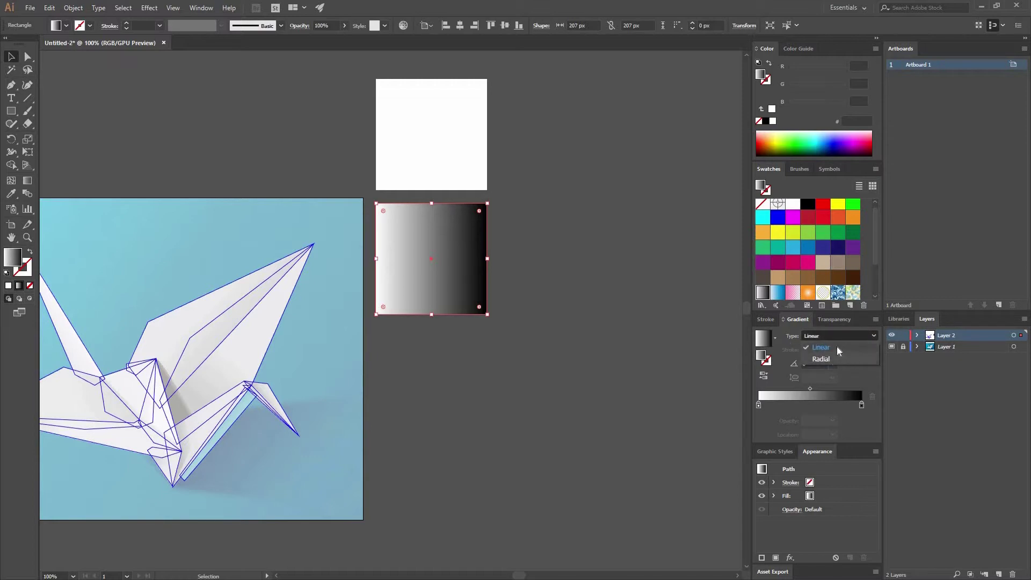
{"action": "left_click", "coordinate": [836, 362]}
{"action": "left_click", "coordinate": [654, 339]}
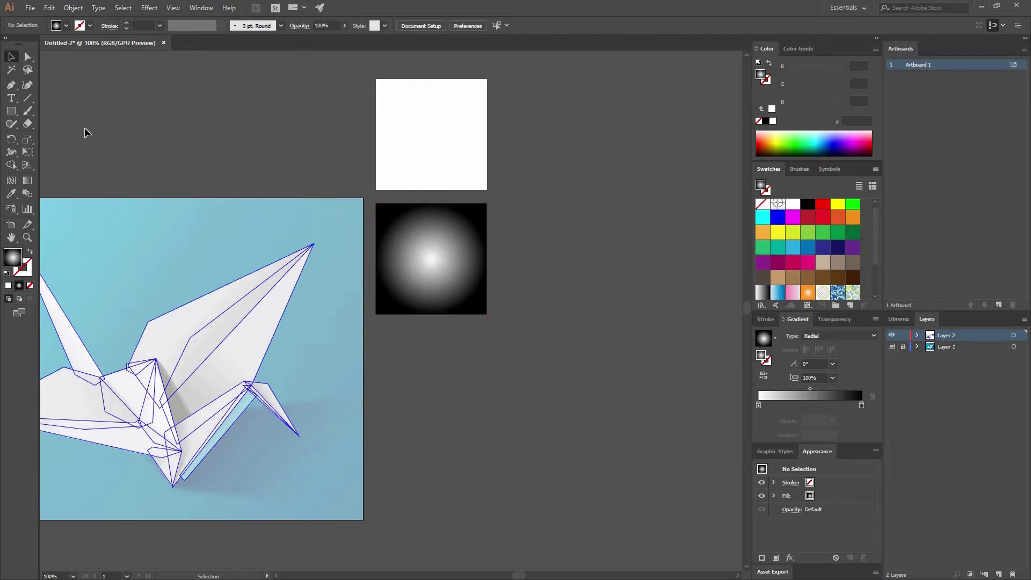
- Draw a radial-gradient circle to the right of the gradient square
{"action": "left_click_drag", "start_coordinate": [18, 114], "coordinate": [59, 134]}
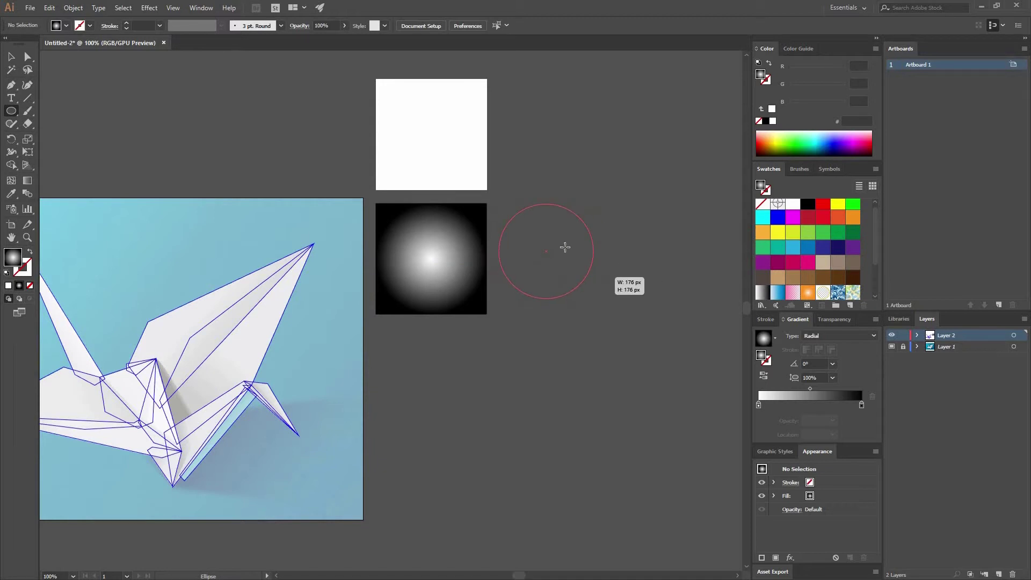
{"action": "left_click_drag", "start_coordinate": [607, 281], "coordinate": [593, 297]}
{"action": "key", "text": "v"}
{"action": "left_click", "coordinate": [617, 247]}
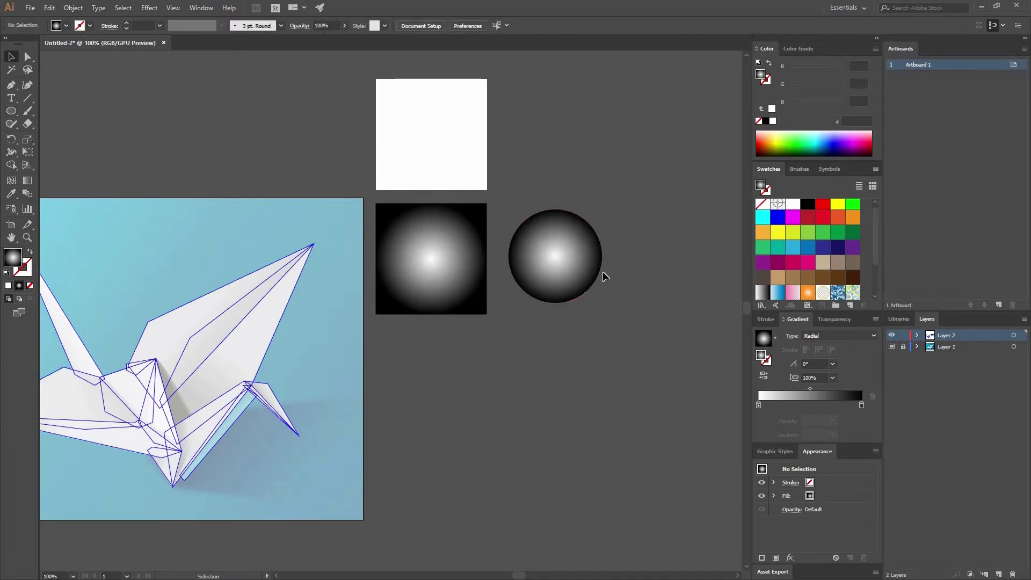
- Duplicate the circle above, beside the white square, with a plain white fill
{"action": "left_click_drag", "start_coordinate": [591, 263], "coordinate": [617, 142]}
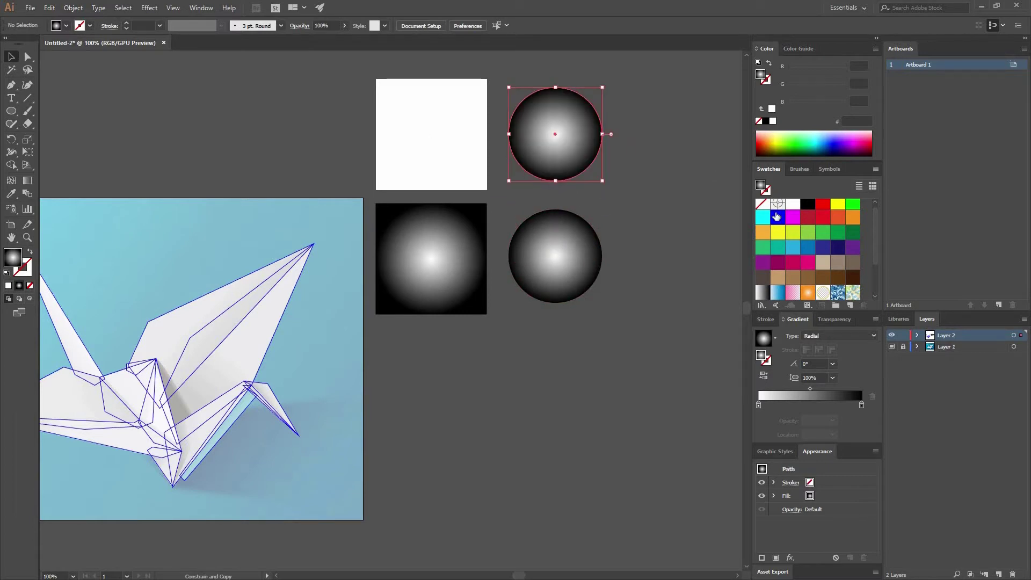
{"action": "key", "text": "comma"}
{"action": "key", "text": "ctrl+shift+a"}
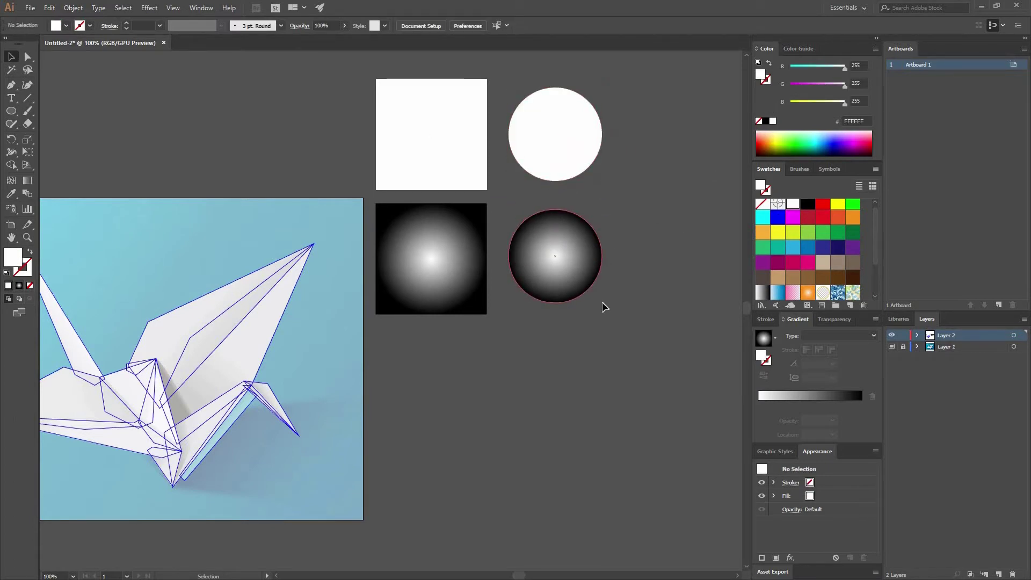
- Align the lower circle with the square's centre and recentre the view on the four shapes
{"action": "left_click", "coordinate": [565, 228]}
{"action": "key", "text": "ctrl+shift+a"}
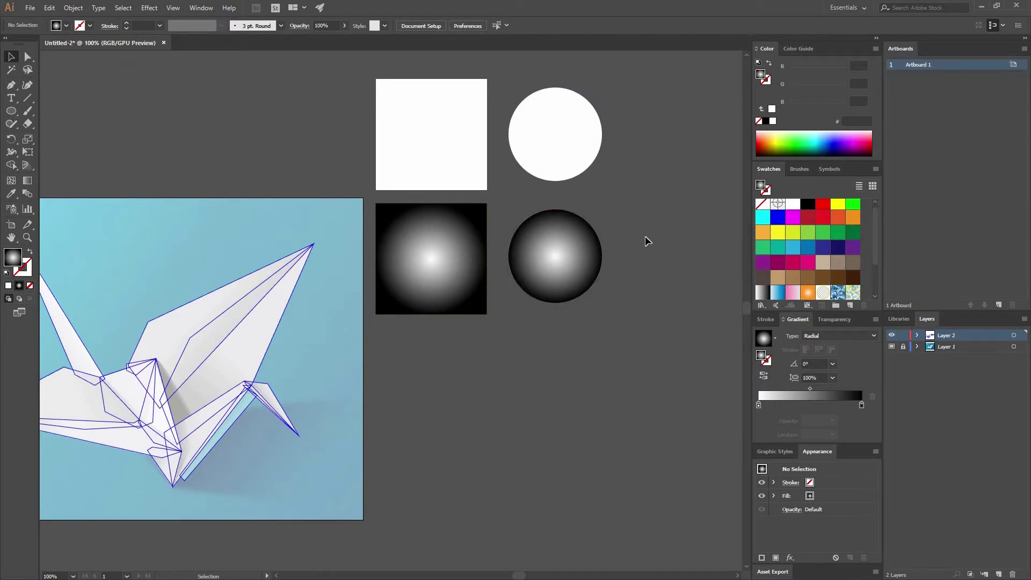
{"action": "left_click_drag", "start_coordinate": [572, 248], "coordinate": [573, 252]}
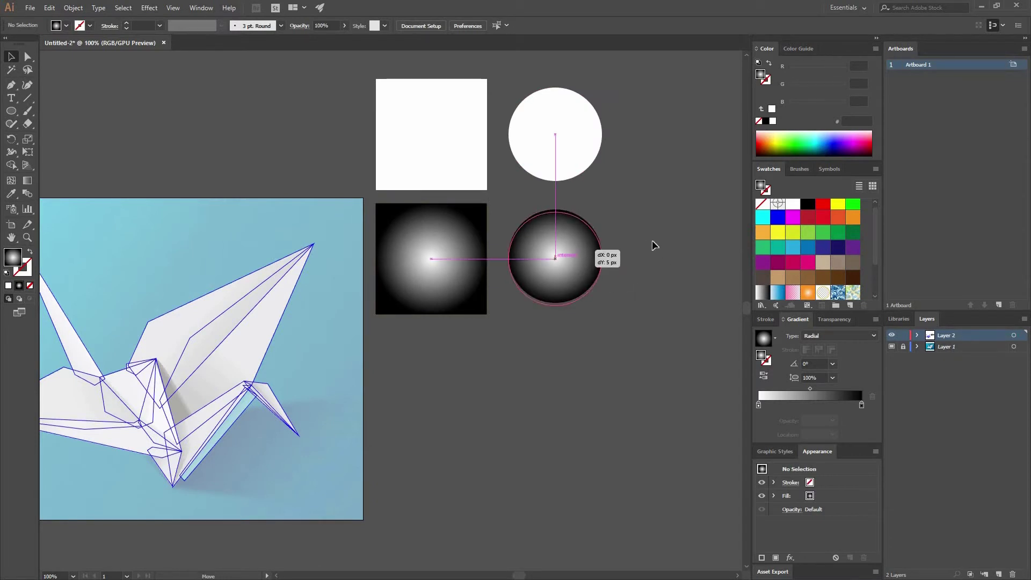
{"action": "key", "text": "ctrl+shift+a"}
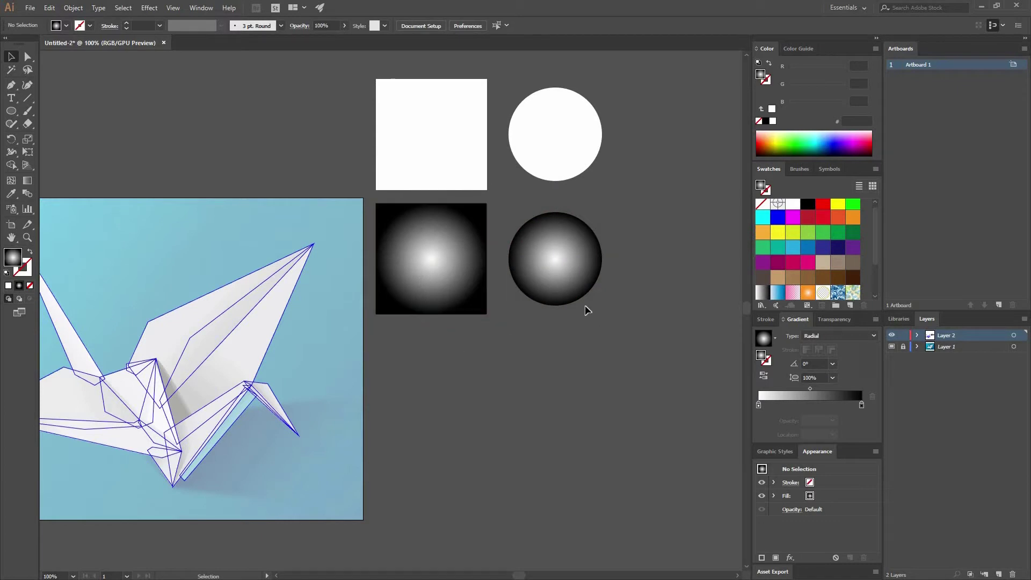
{"action": "left_click_drag", "start_coordinate": [601, 290], "coordinate": [525, 326]}
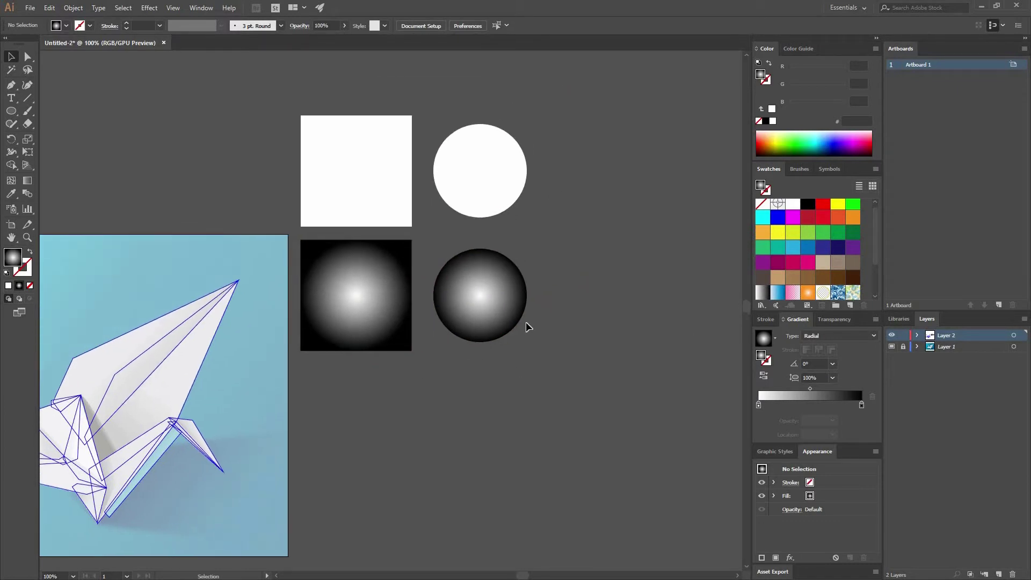
- Switch the square's gradient back to linear and tilt it to 30°
{"action": "left_click", "coordinate": [356, 295]}
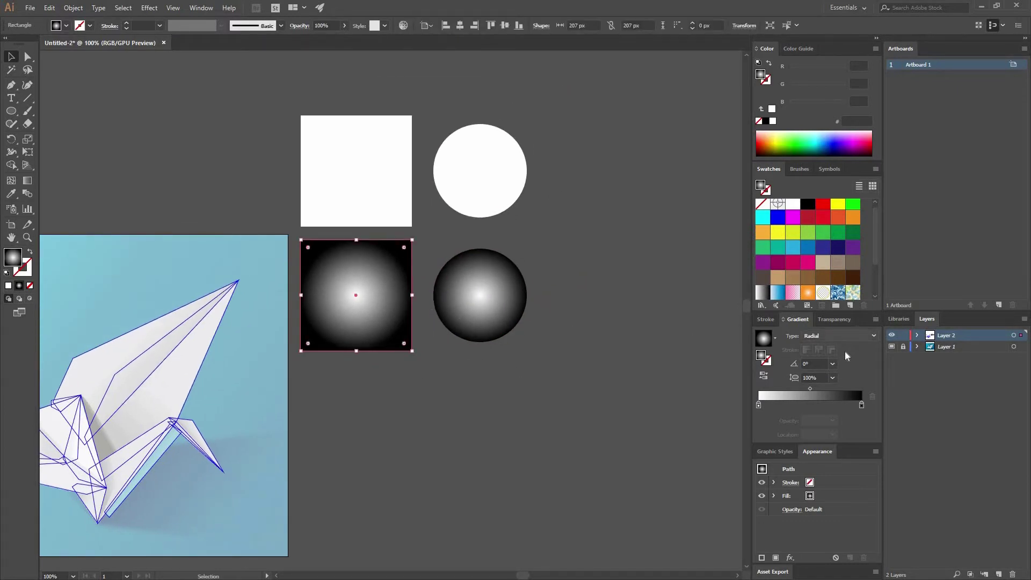
{"action": "left_click", "coordinate": [833, 346]}
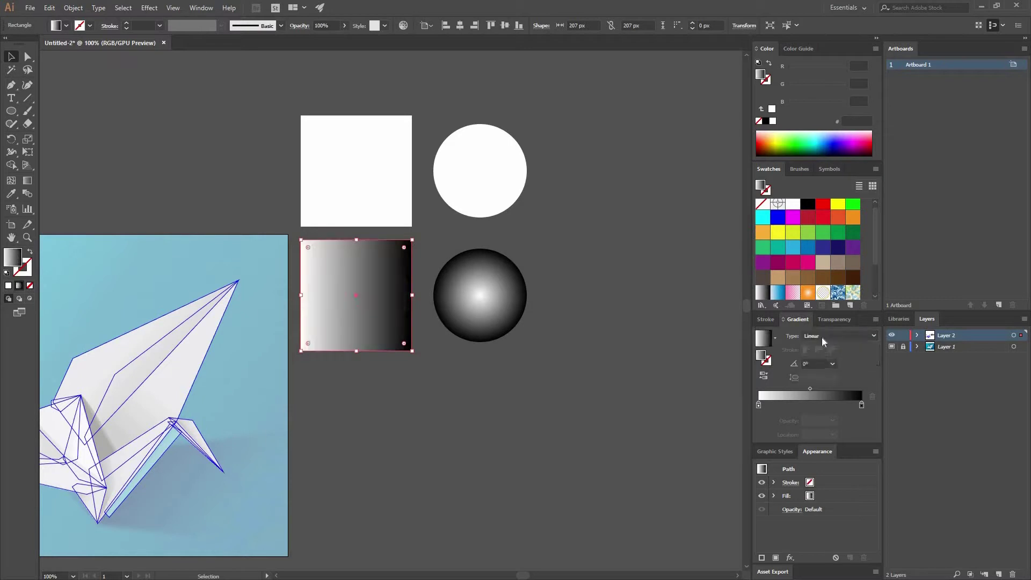
{"action": "left_click", "coordinate": [833, 364]}
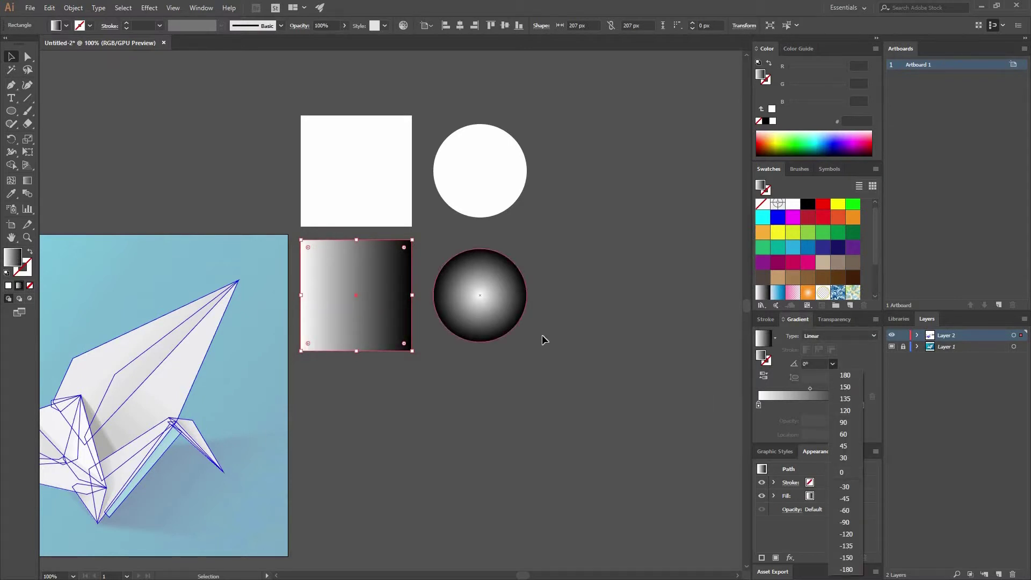
{"action": "left_click", "coordinate": [263, 298]}
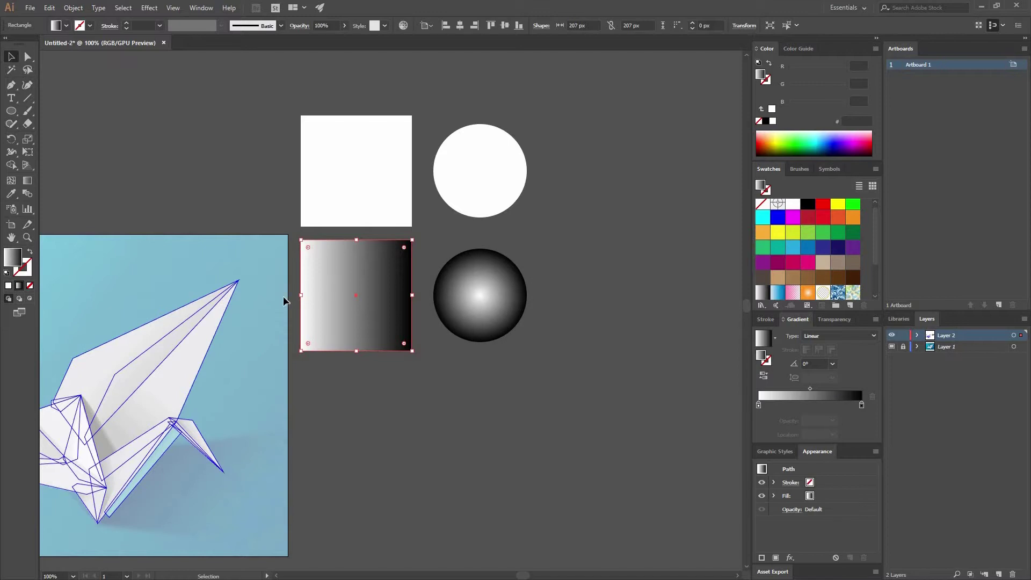
{"action": "left_click", "coordinate": [830, 366]}
{"action": "left_click", "coordinate": [848, 456]}
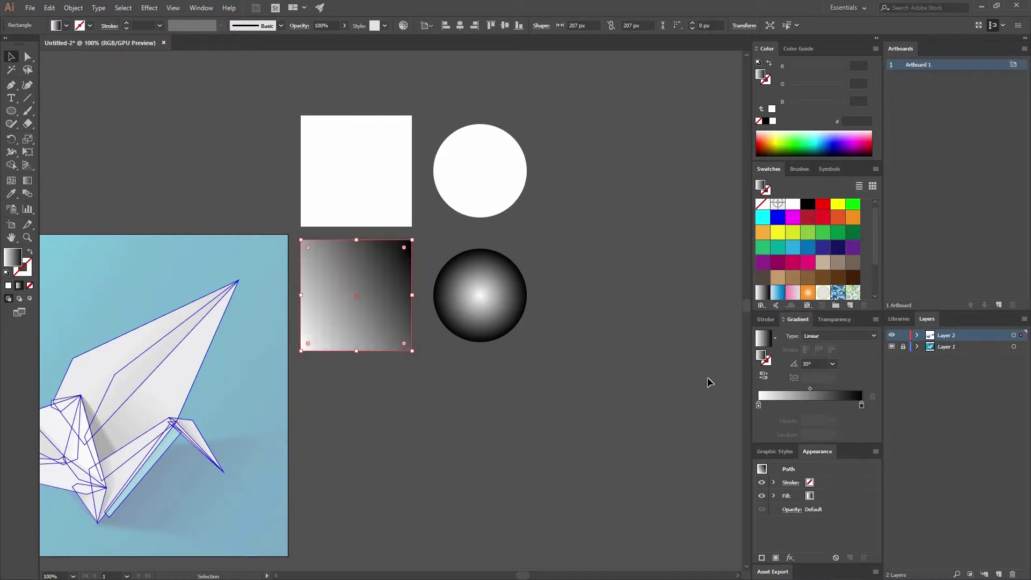
{"action": "left_click", "coordinate": [617, 396]}
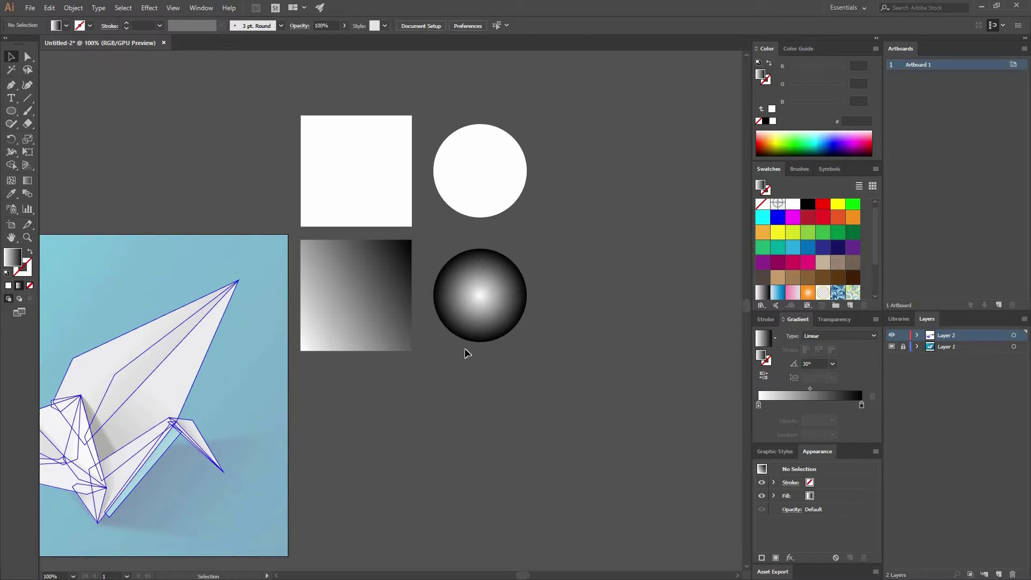
- Set the square's gradient angle to 90°, black on top fading to white
{"action": "left_click", "coordinate": [379, 301]}
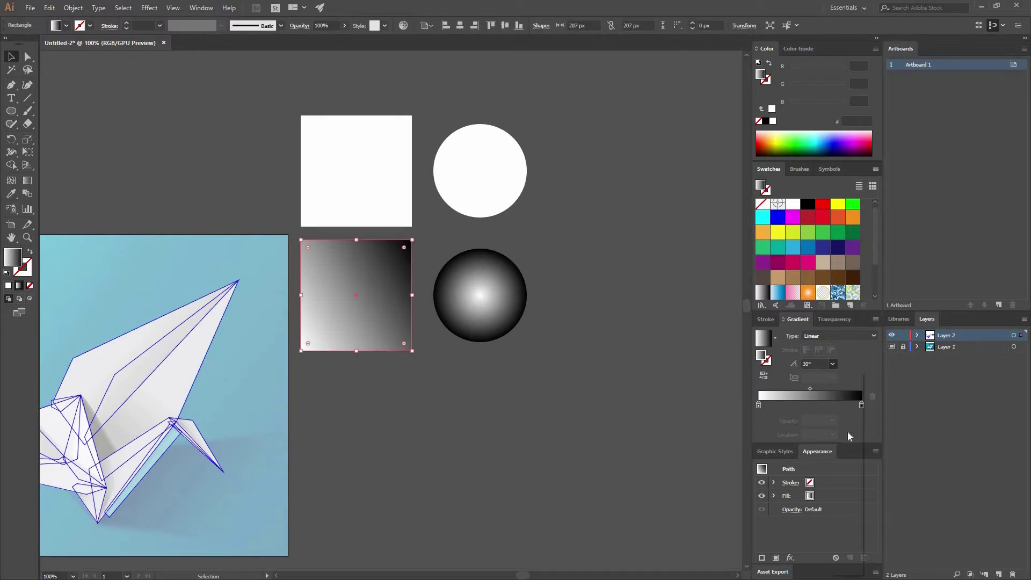
{"action": "type", "text": "90"}
{"action": "key", "text": "Return"}
{"action": "left_click", "coordinate": [346, 354]}
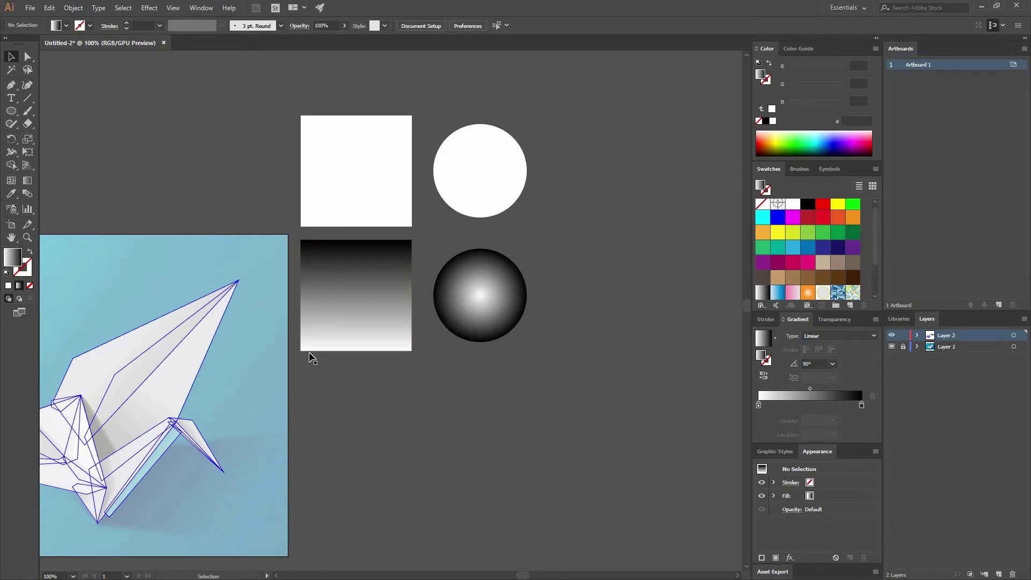
- Try a 135° gradient angle on the square
{"action": "left_click", "coordinate": [367, 338]}
{"action": "left_click", "coordinate": [833, 364]}
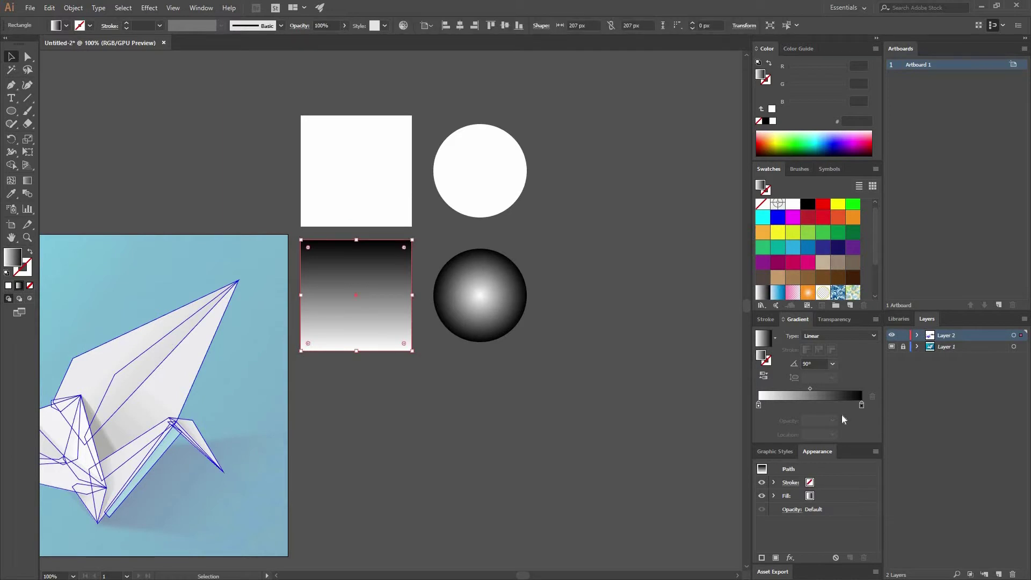
{"action": "left_click", "coordinate": [851, 406]}
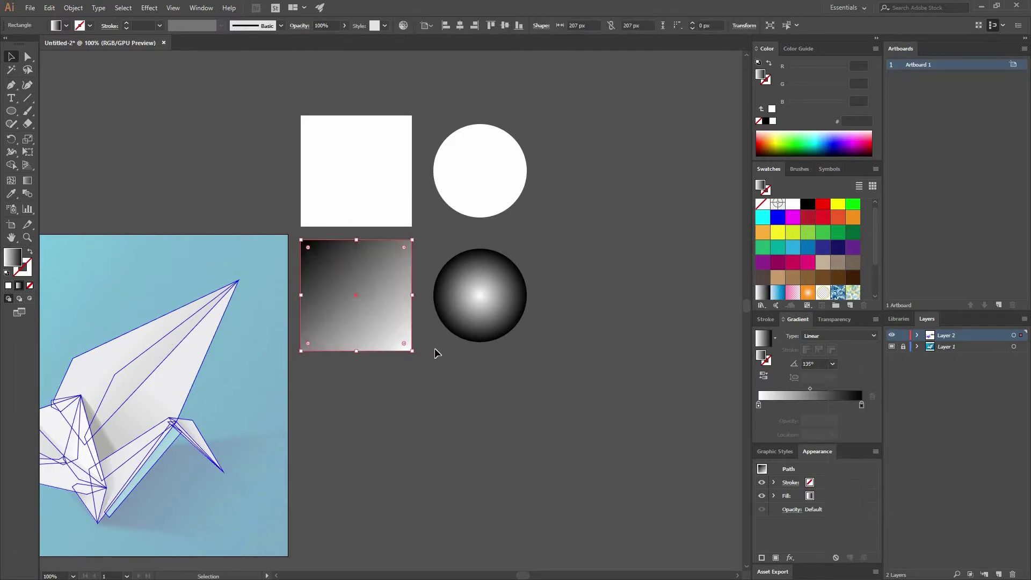
{"action": "left_click", "coordinate": [455, 325]}
{"action": "left_click", "coordinate": [398, 330]}
- Set the angle to 30° and reverse the gradient, black at lower left
{"action": "left_click", "coordinate": [832, 364]}
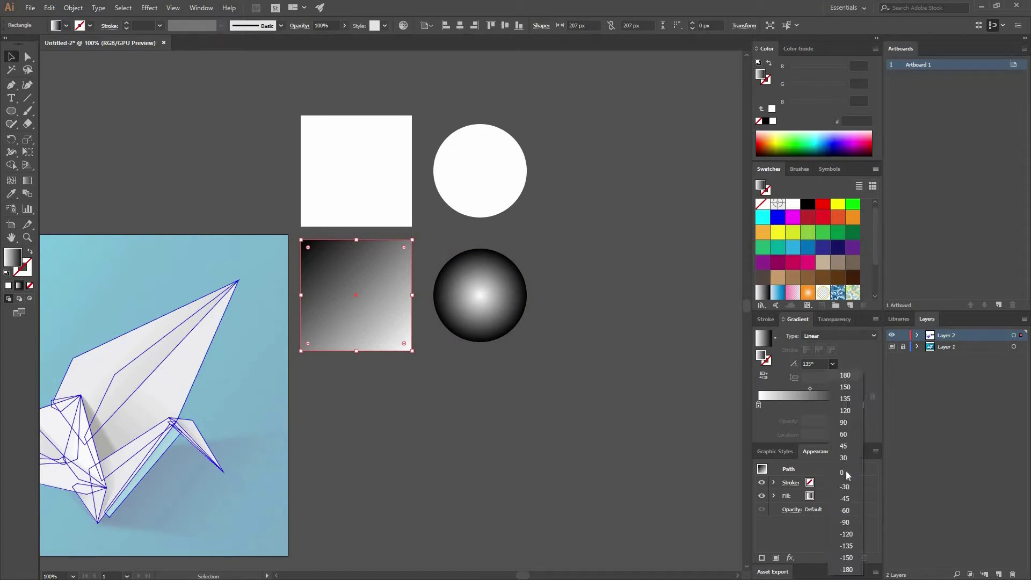
{"action": "left_click", "coordinate": [846, 459]}
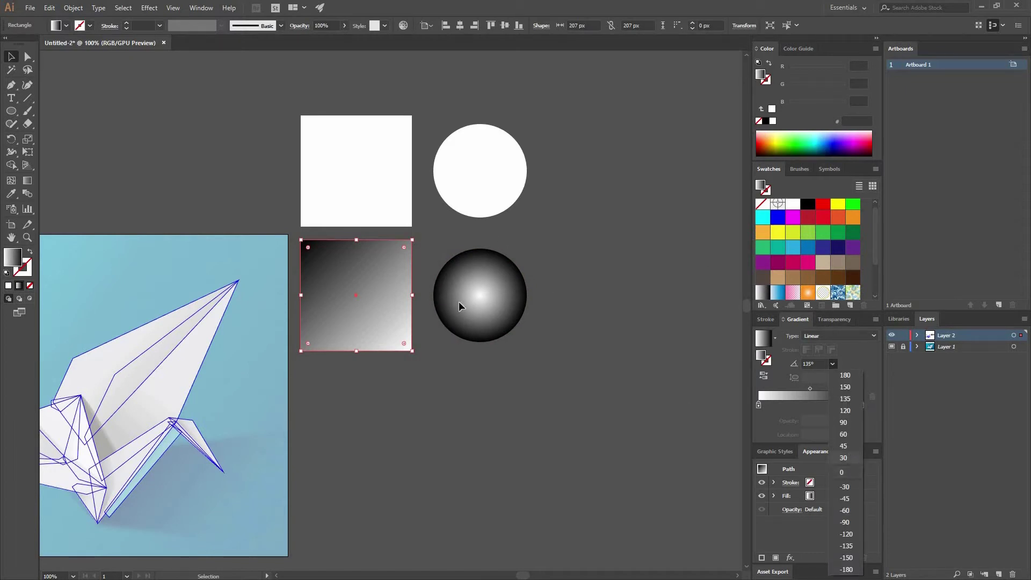
{"action": "left_click", "coordinate": [311, 379]}
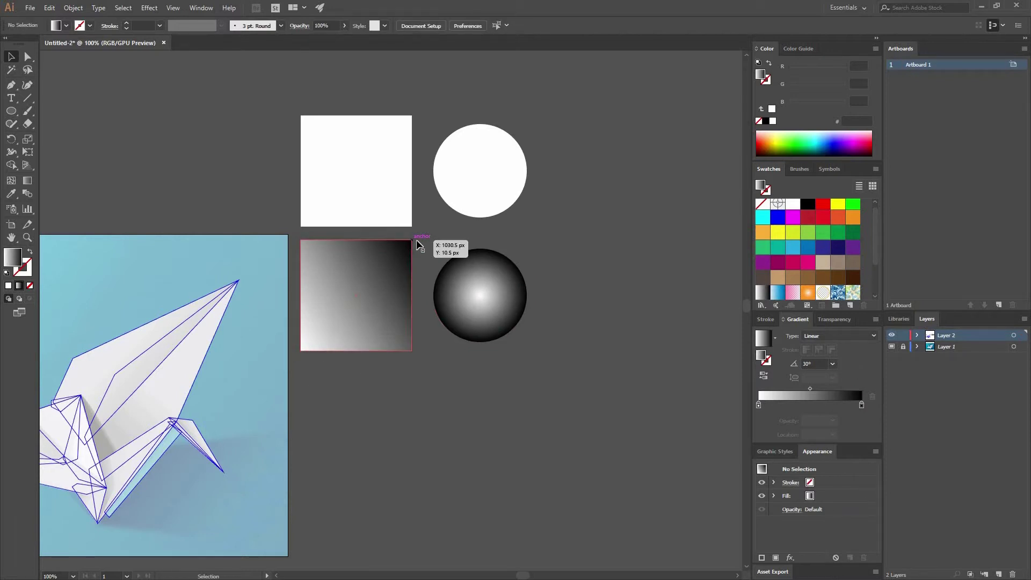
{"action": "left_click", "coordinate": [356, 273]}
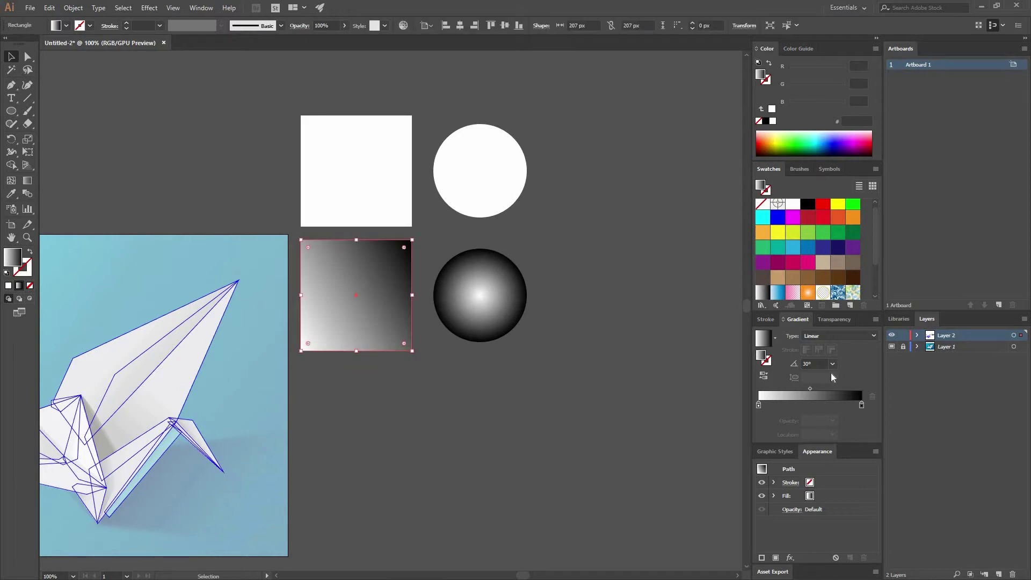
{"action": "left_click", "coordinate": [763, 376]}
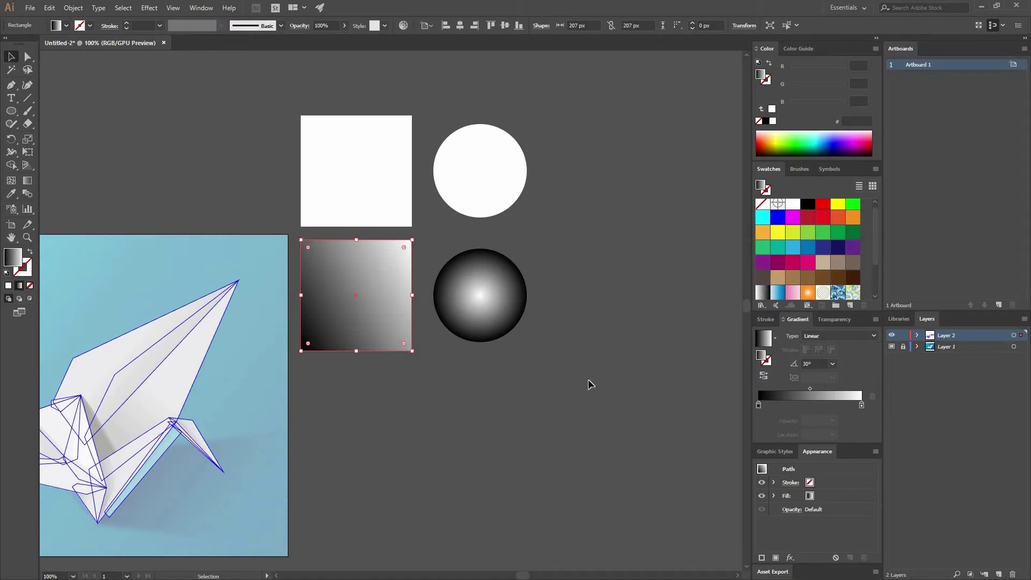
{"action": "left_click", "coordinate": [503, 314]}
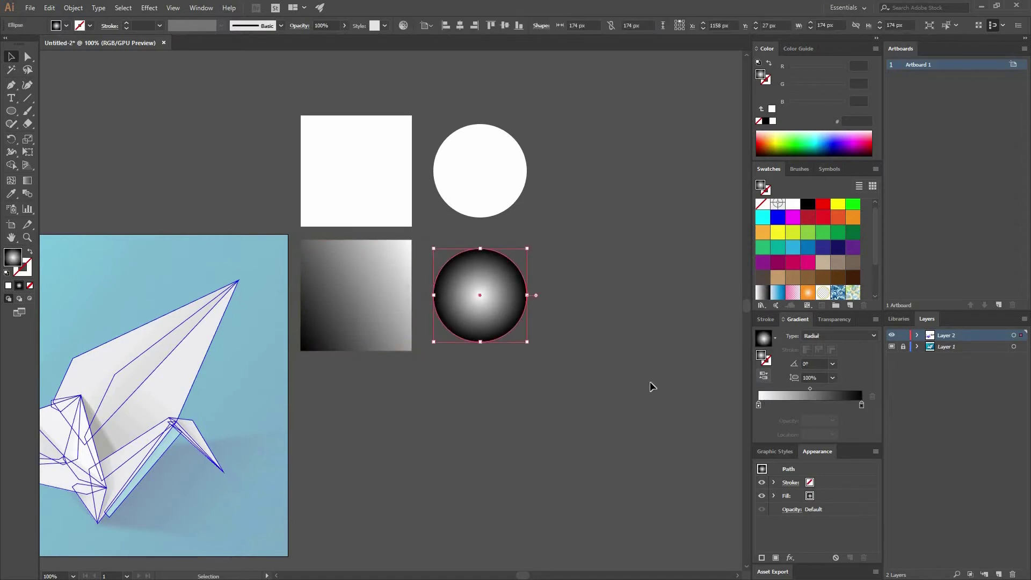
{"action": "left_click", "coordinate": [591, 376]}
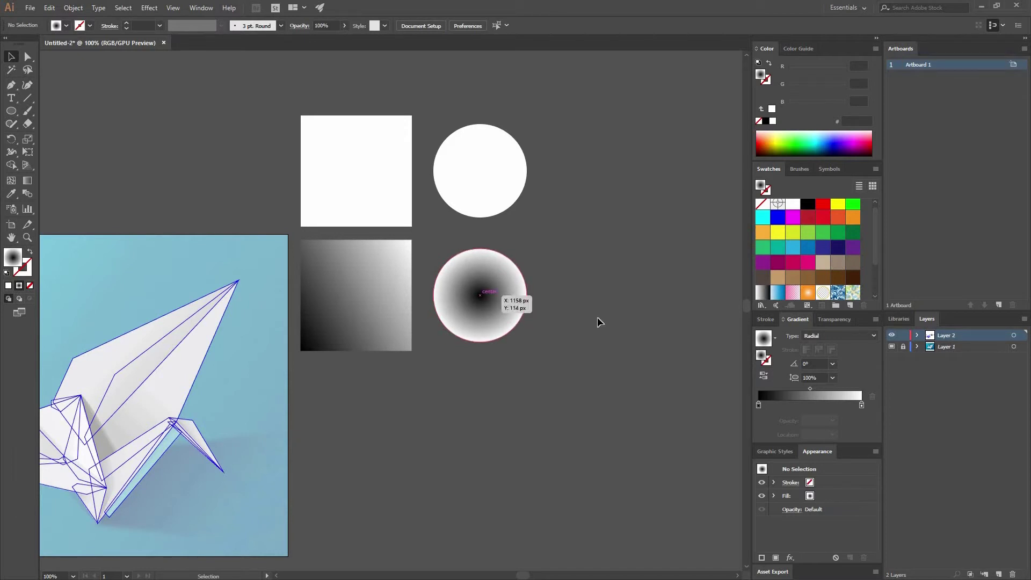
{"action": "left_click", "coordinate": [483, 297]}
{"action": "left_click", "coordinate": [763, 376]}
{"action": "left_click", "coordinate": [538, 288]}
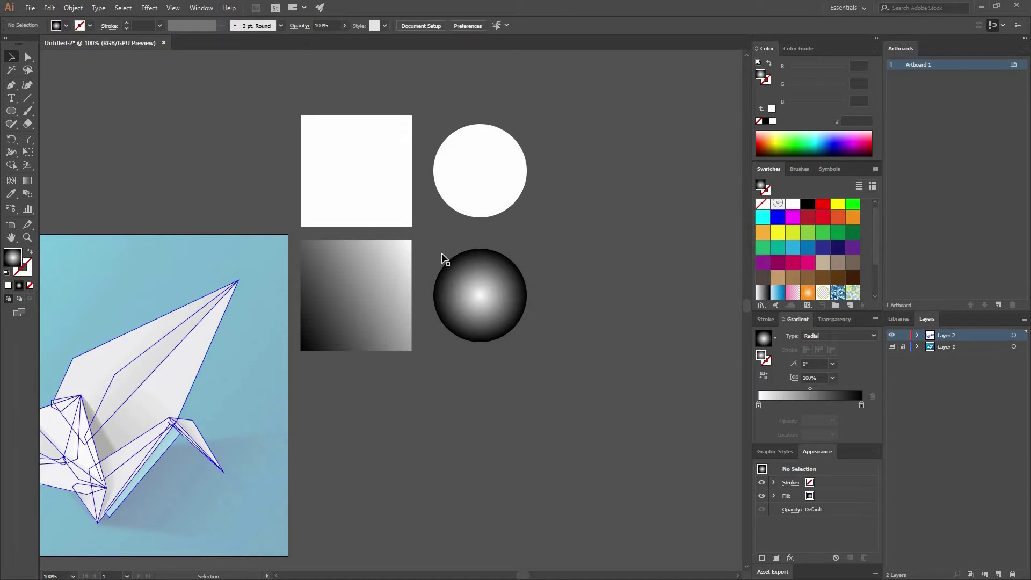
{"action": "left_click", "coordinate": [468, 290]}
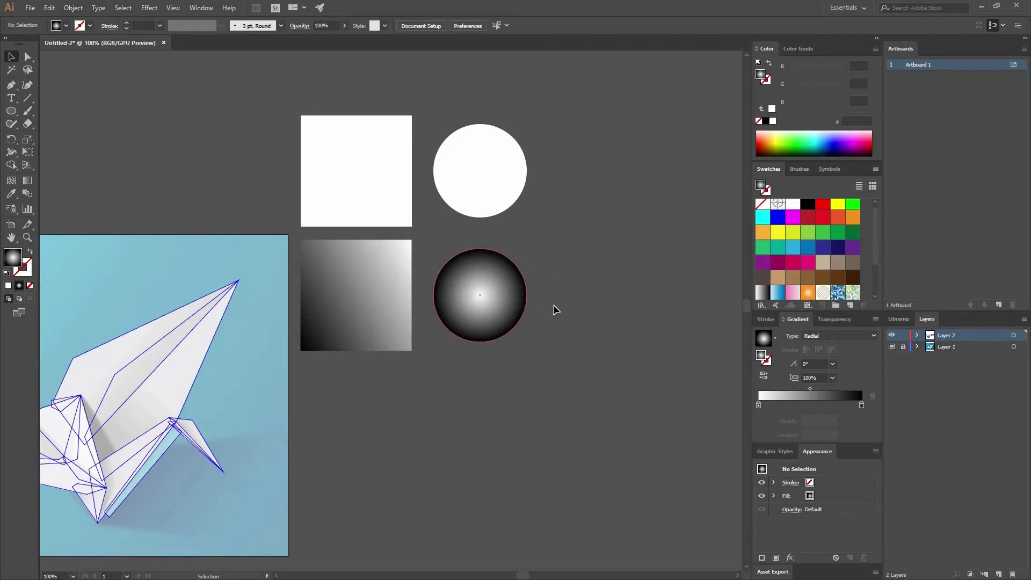
{"action": "left_click", "coordinate": [834, 377]}
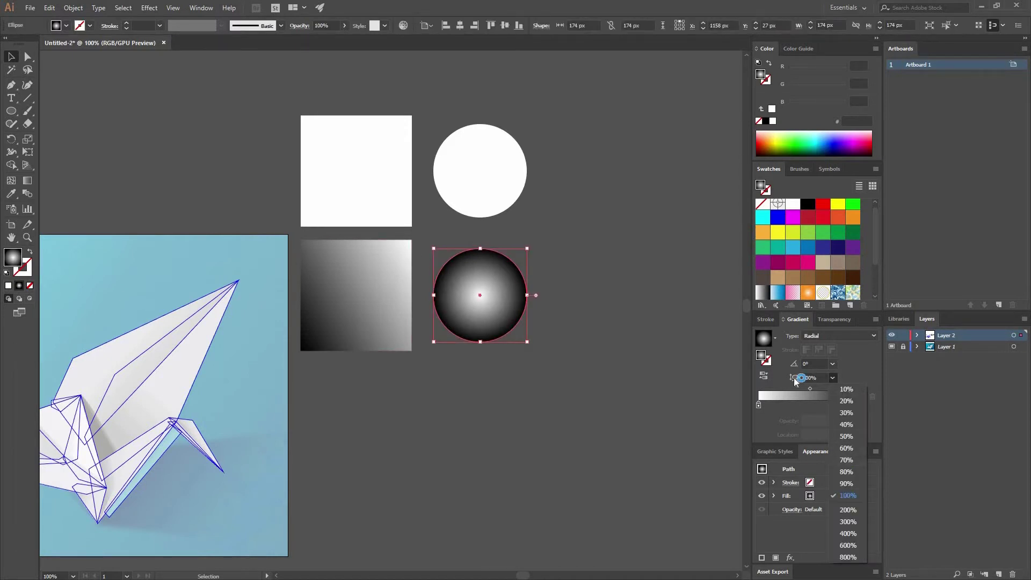
{"action": "left_click", "coordinate": [846, 472]}
{"action": "key", "text": "ctrl+shift+a"}
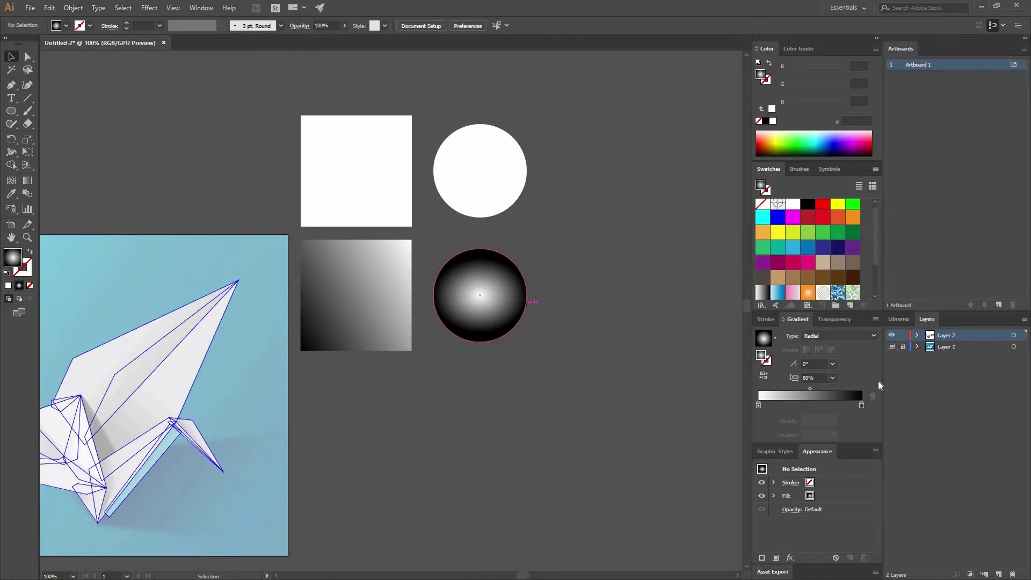
{"action": "left_click", "coordinate": [524, 305]}
{"action": "left_click", "coordinate": [850, 427]}
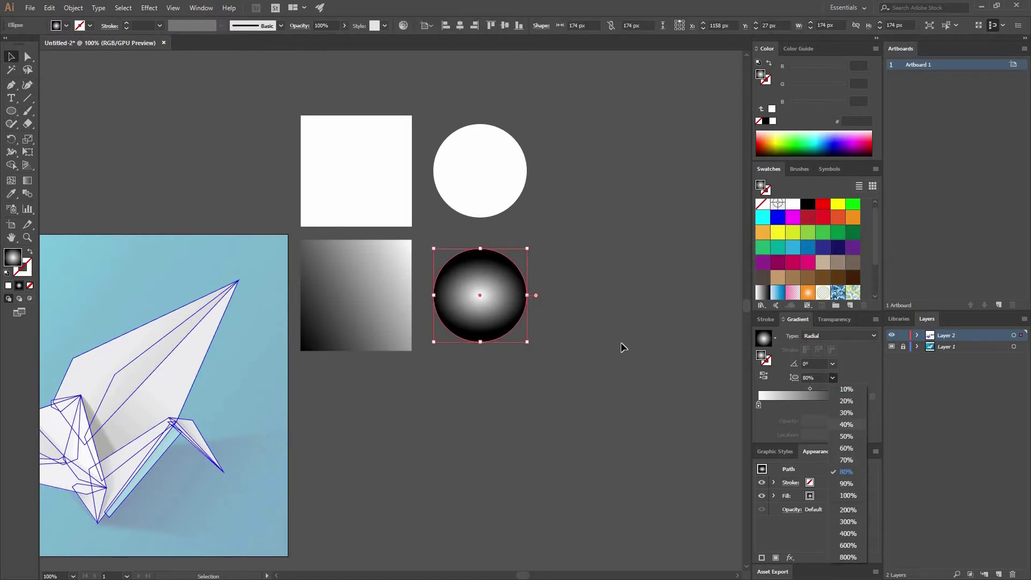
{"action": "left_click", "coordinate": [621, 343]}
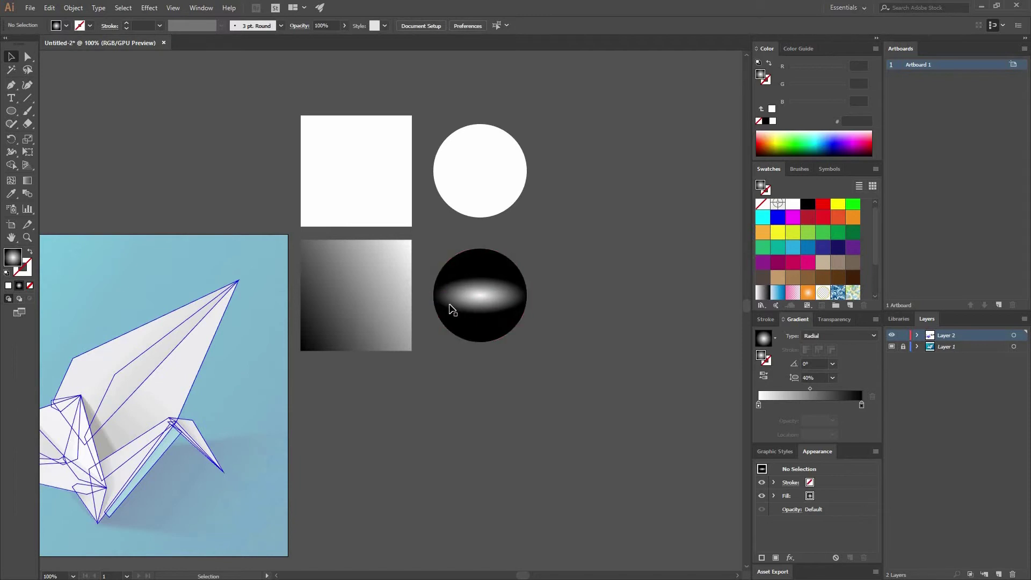
{"action": "left_click", "coordinate": [518, 286]}
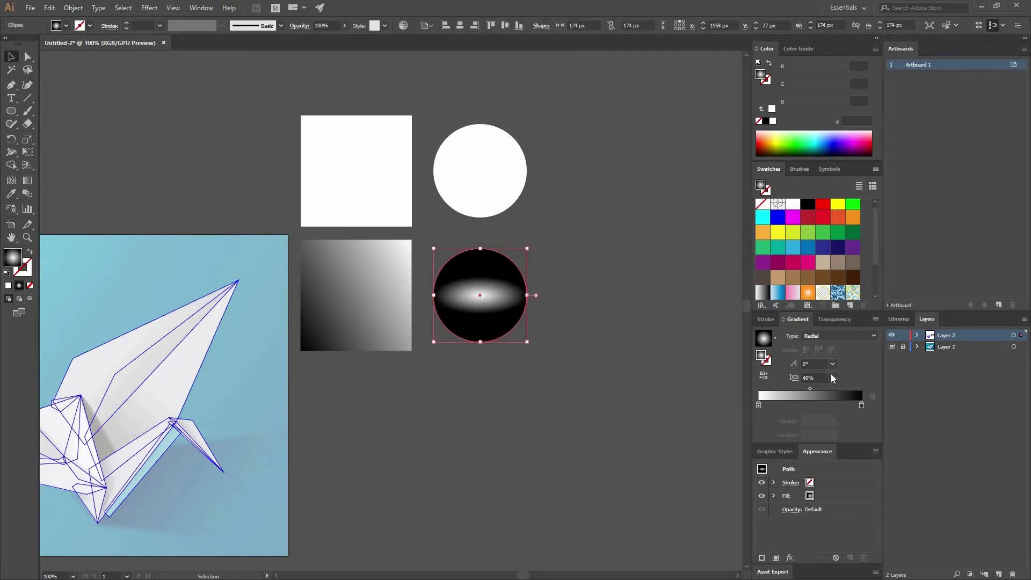
{"action": "left_click", "coordinate": [832, 378]}
{"action": "left_click", "coordinate": [853, 495]}
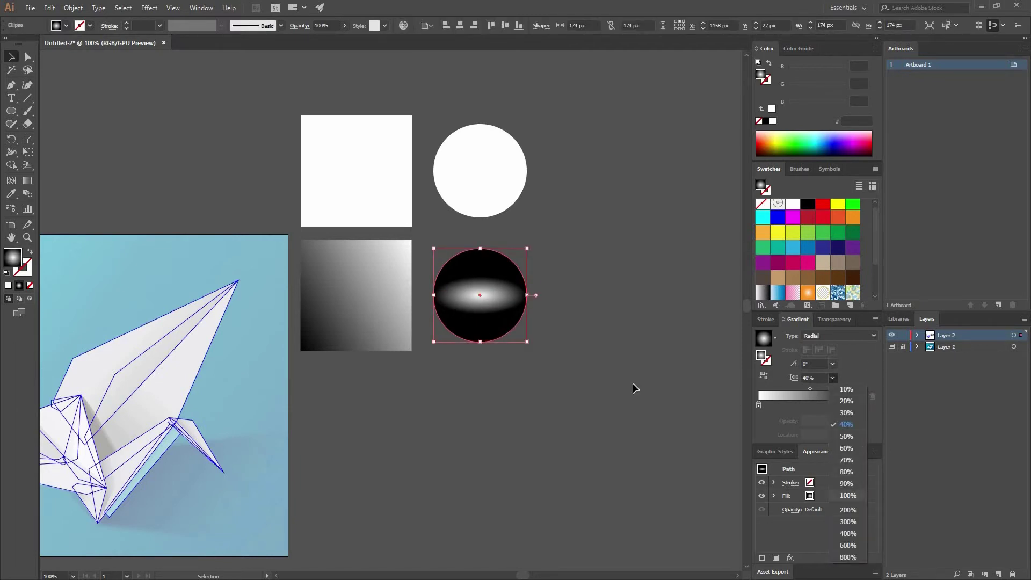
{"action": "left_click", "coordinate": [601, 330]}
{"action": "left_click", "coordinate": [384, 289]}
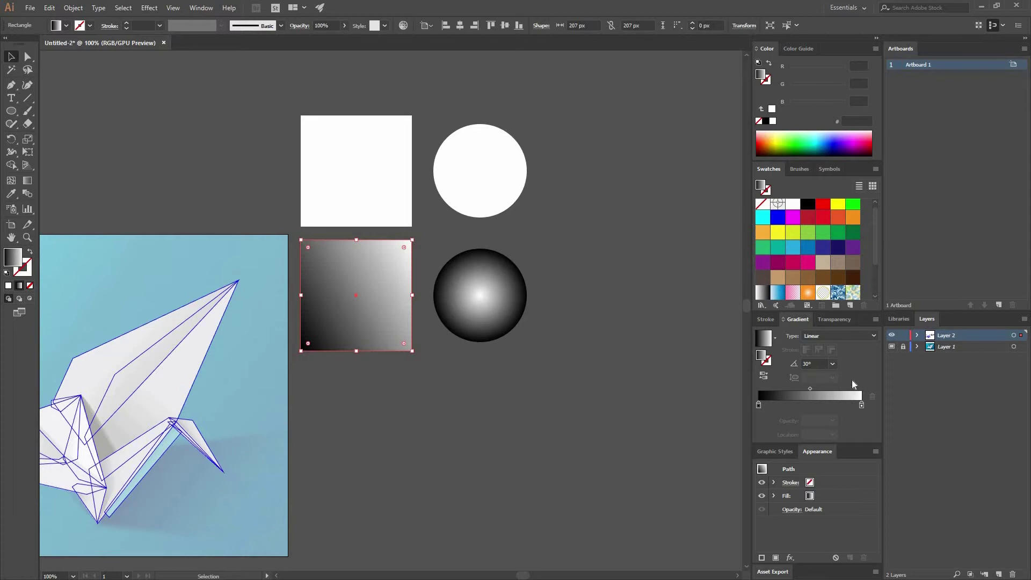
{"action": "left_click", "coordinate": [485, 303]}
{"action": "left_click", "coordinate": [832, 364]}
{"action": "left_click", "coordinate": [846, 411]}
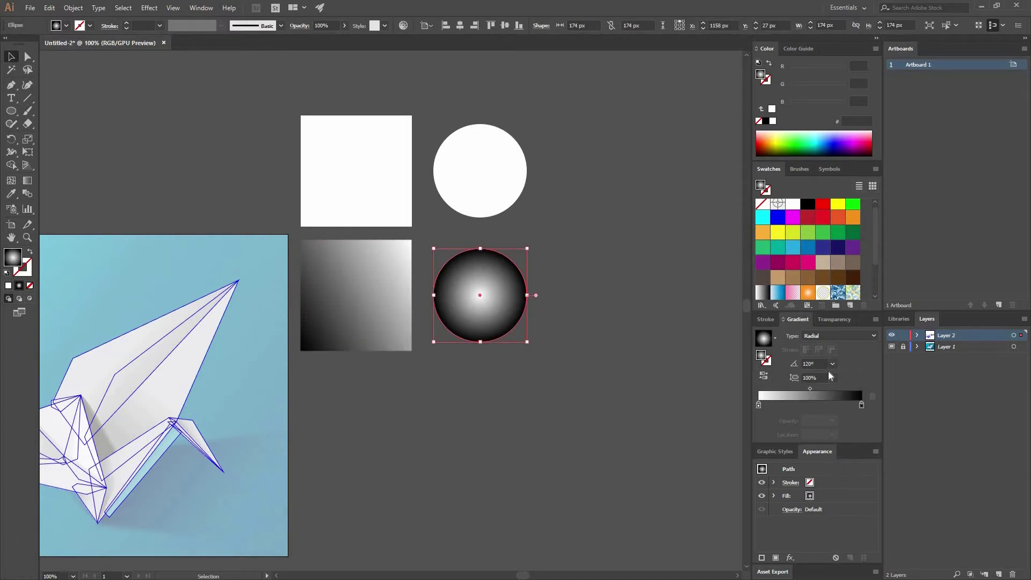
{"action": "left_click", "coordinate": [832, 363]}
{"action": "left_click", "coordinate": [845, 390]}
{"action": "left_click", "coordinate": [833, 363]}
{"action": "left_click", "coordinate": [582, 327]}
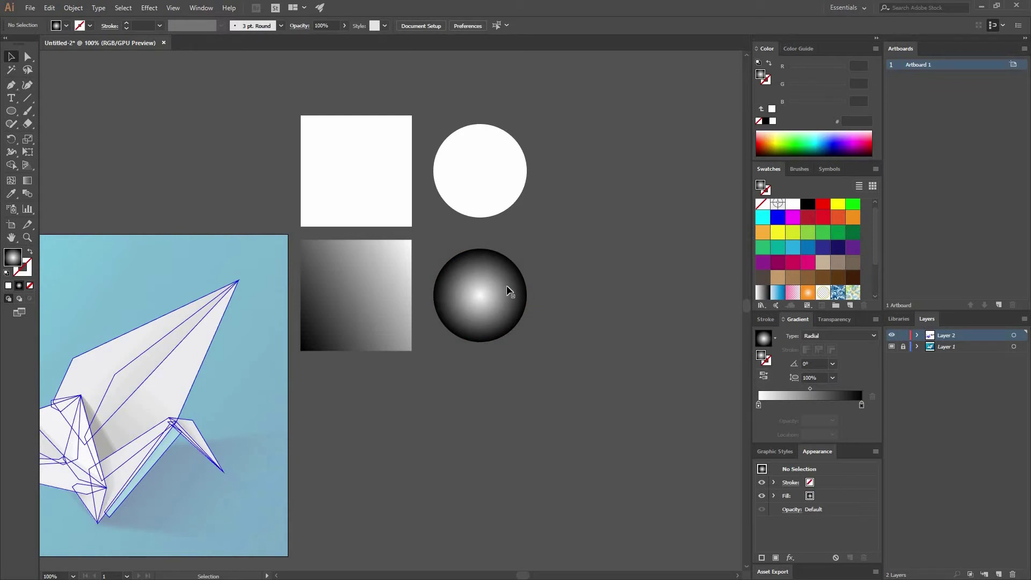
{"action": "left_click", "coordinate": [398, 252]}
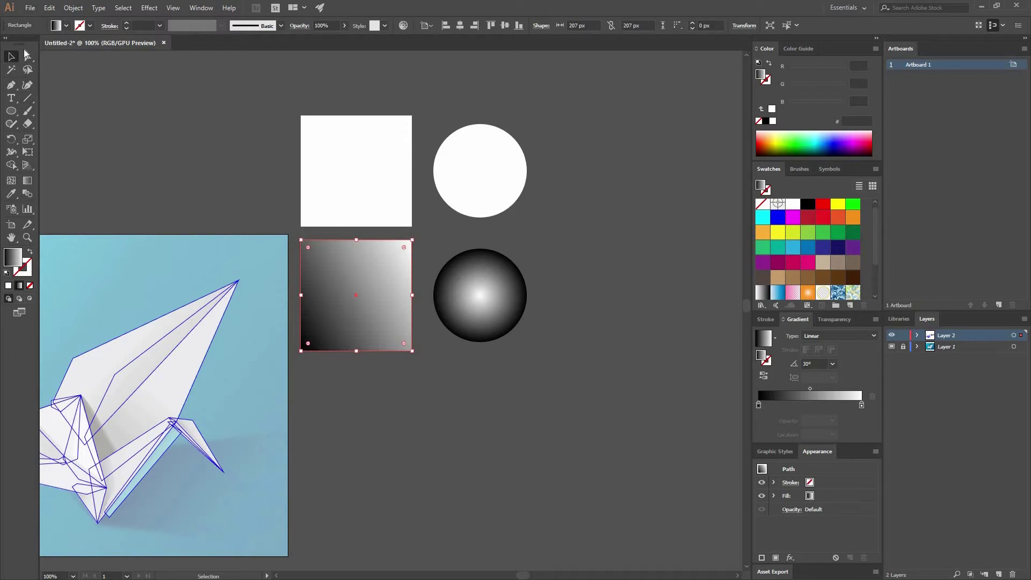
- With the Gradient tool active, set the square's gradient angle to 90°, white top to black bottom
{"action": "left_click", "coordinate": [31, 183]}
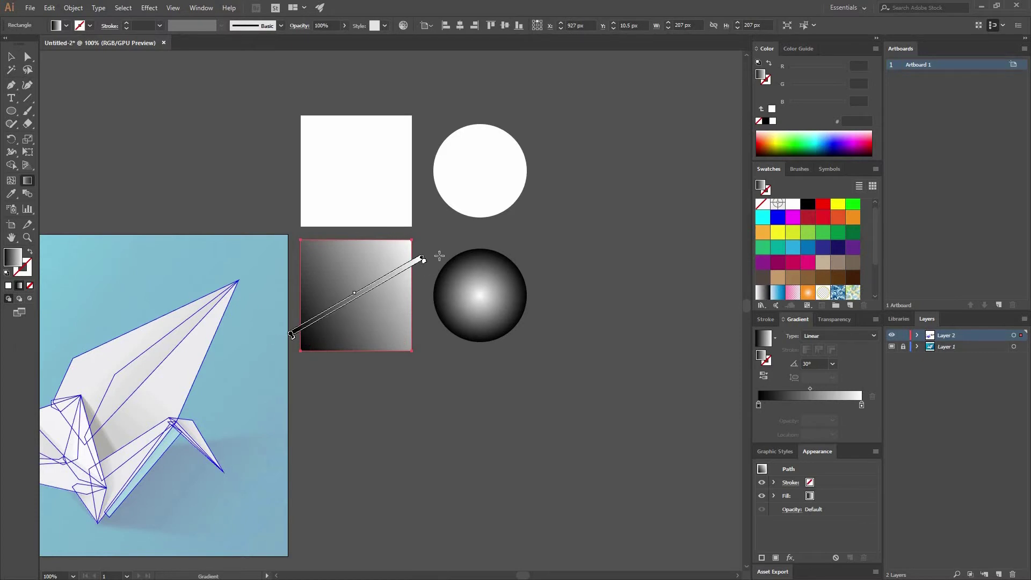
{"action": "mouse_move", "coordinate": [291, 335]}
{"action": "left_click", "coordinate": [833, 364]}
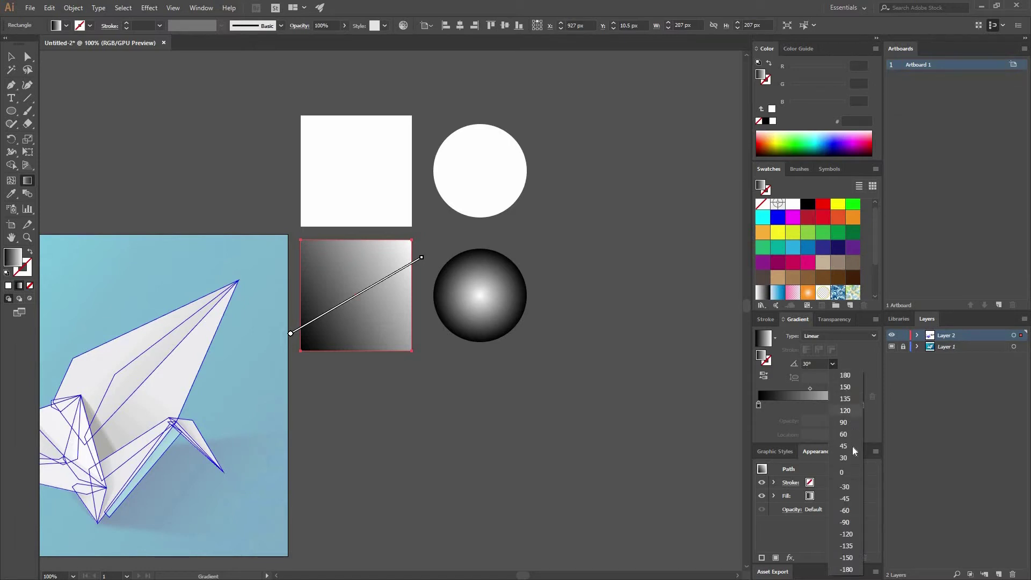
{"action": "left_click", "coordinate": [842, 472]}
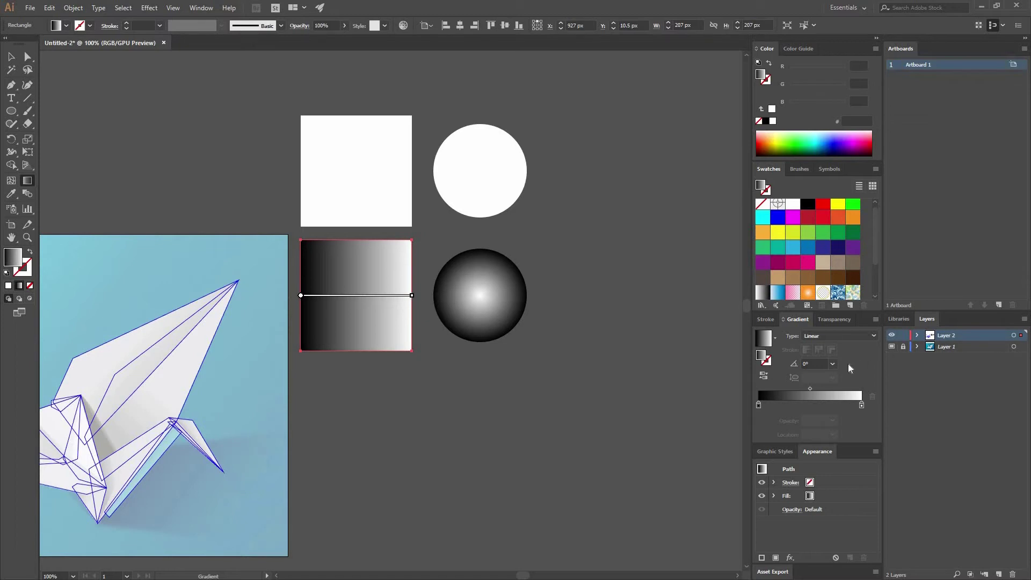
{"action": "left_click", "coordinate": [833, 364]}
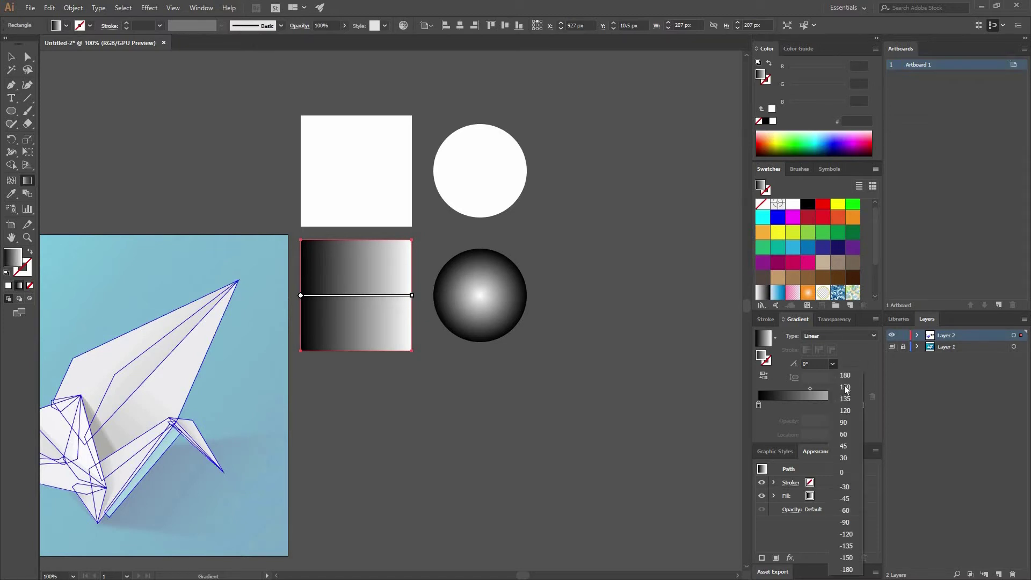
{"action": "left_click", "coordinate": [841, 421]}
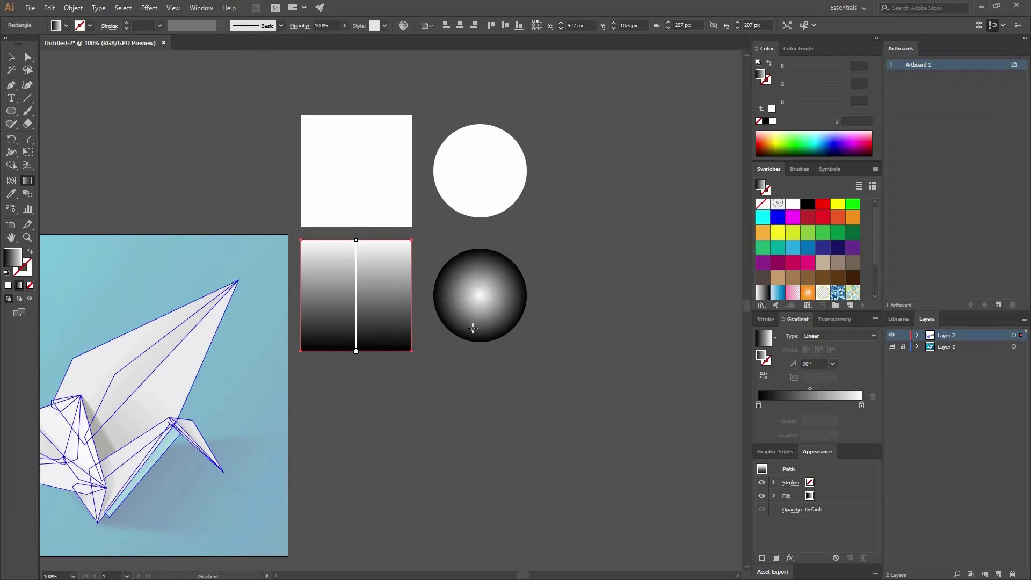
- Rotate and reposition the gradient annotator across the square with the Gradient tool
{"action": "mouse_move", "coordinate": [357, 350]}
{"action": "mouse_move", "coordinate": [357, 239]}
{"action": "mouse_move", "coordinate": [356, 237]}
{"action": "left_mouse_down"}
{"action": "mouse_move", "coordinate": [418, 245]}
{"action": "mouse_move", "coordinate": [272, 222]}
{"action": "left_mouse_up"}
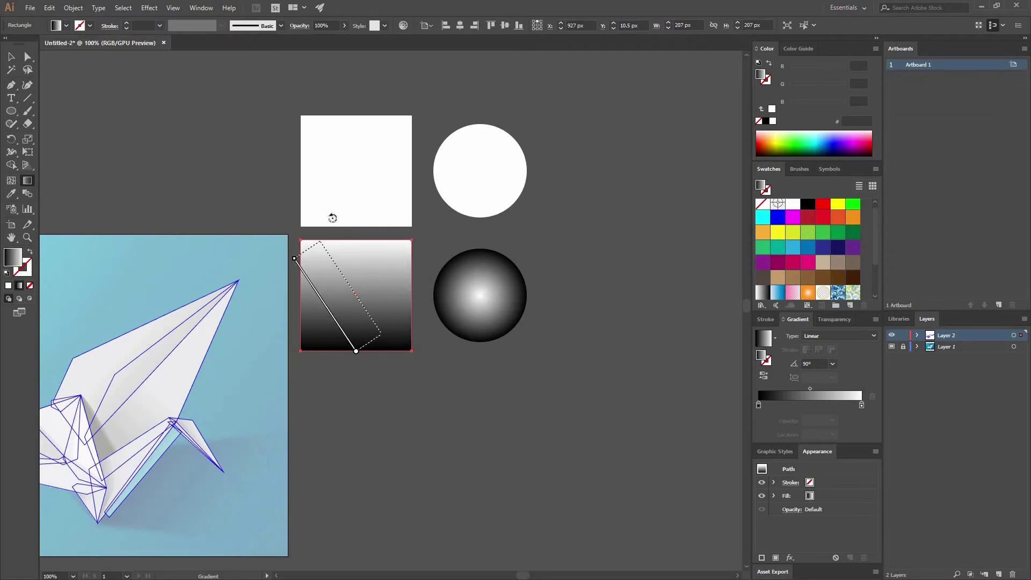
{"action": "left_click_drag", "start_coordinate": [272, 222], "coordinate": [434, 236]}
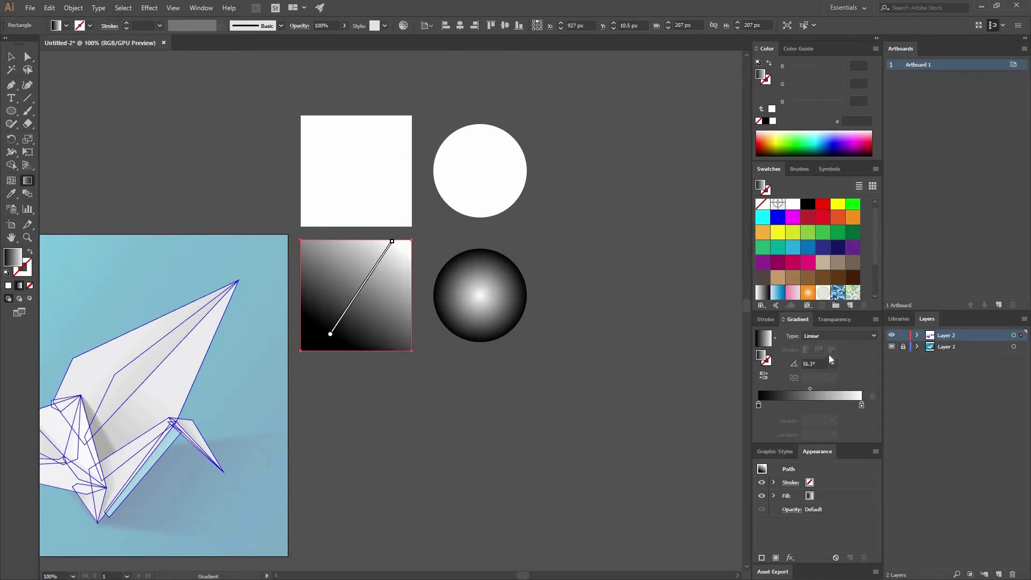
{"action": "mouse_move", "coordinate": [361, 286]}
{"action": "left_click_drag", "start_coordinate": [367, 281], "coordinate": [379, 265]}
{"action": "mouse_move", "coordinate": [378, 265]}
{"action": "left_mouse_down"}
{"action": "mouse_move", "coordinate": [375, 274]}
{"action": "mouse_move", "coordinate": [412, 216]}
{"action": "left_mouse_up"}
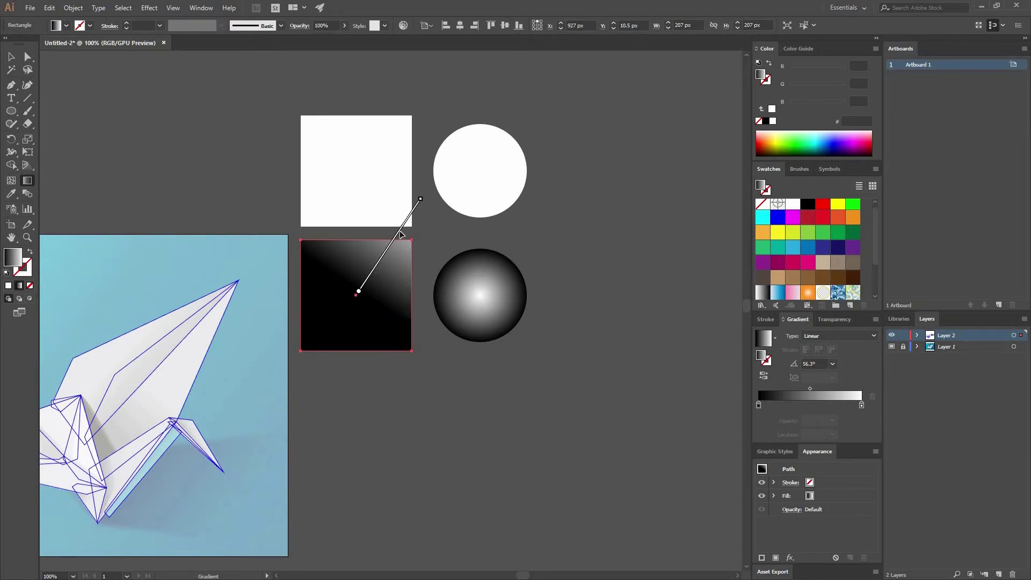
{"action": "left_click_drag", "start_coordinate": [368, 275], "coordinate": [338, 320]}
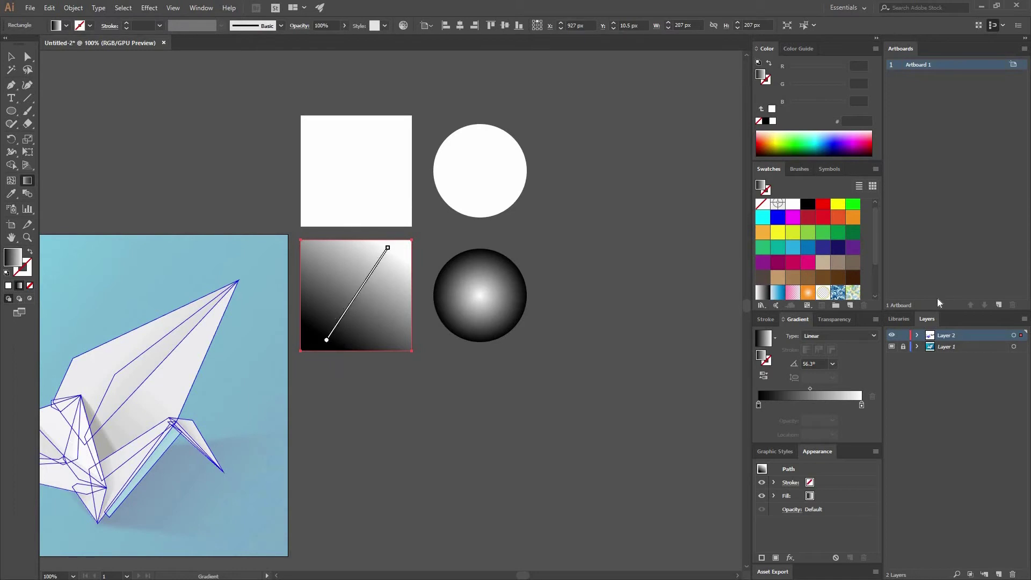
- Reset the square's gradient angle to 0°, black on the left fading to white
{"action": "left_click", "coordinate": [759, 405]}
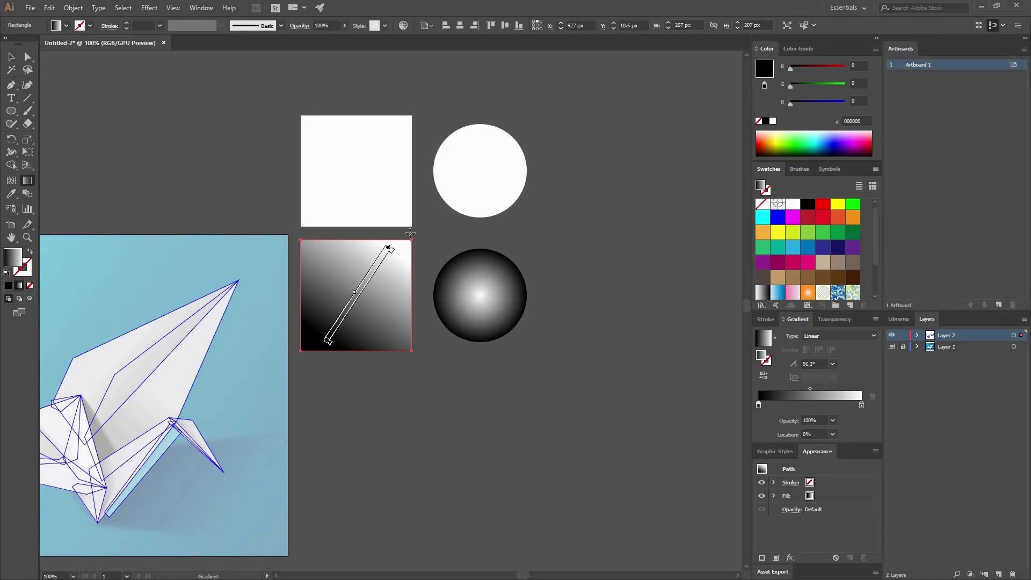
{"action": "left_click", "coordinate": [833, 363]}
{"action": "left_click", "coordinate": [816, 419]}
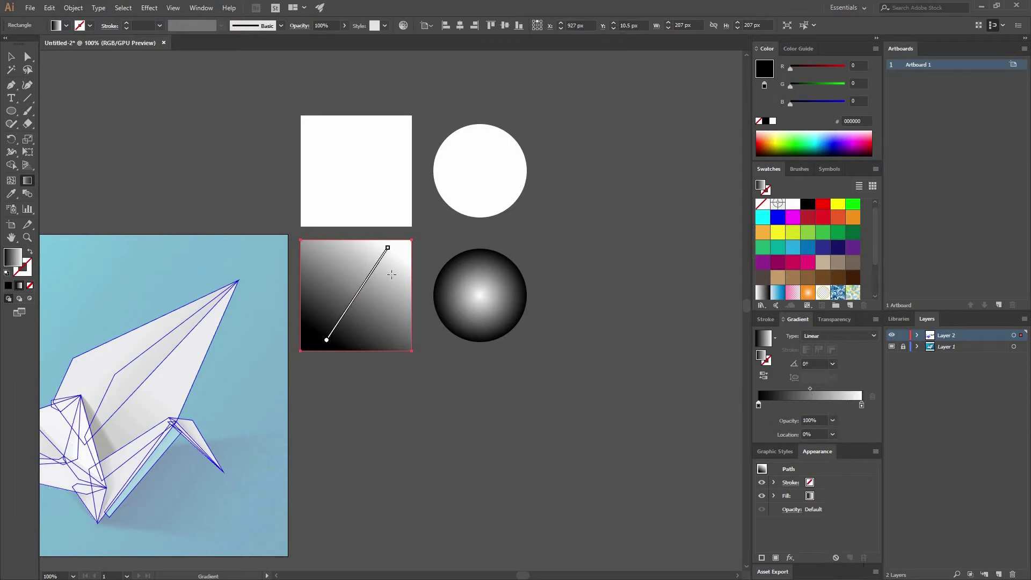
{"action": "left_click", "coordinate": [8, 54]}
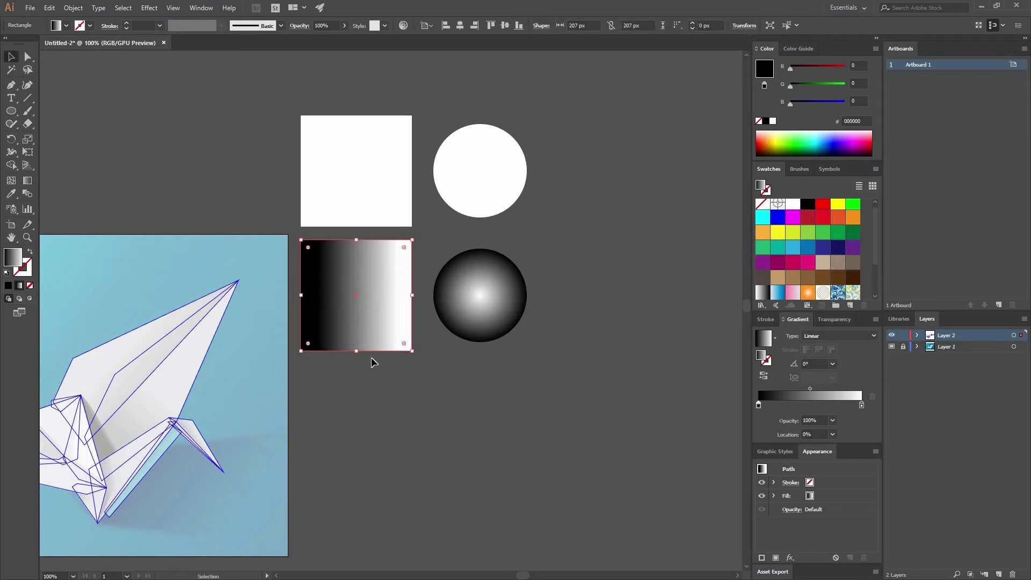
- Move the square's black stop right so it is mostly black with a short white fade
{"action": "left_click", "coordinate": [297, 319]}
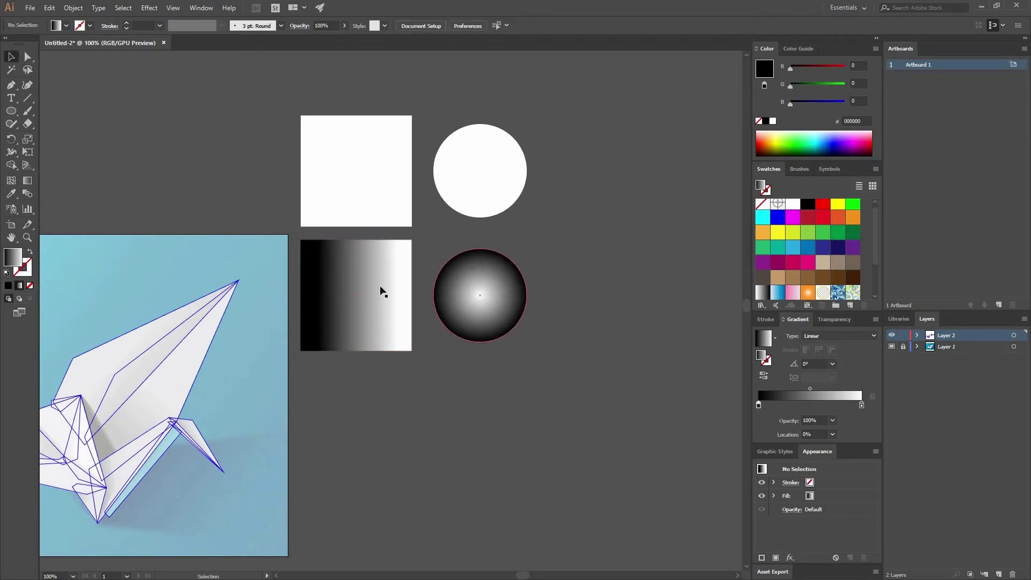
{"action": "key", "text": "ctrl+z"}
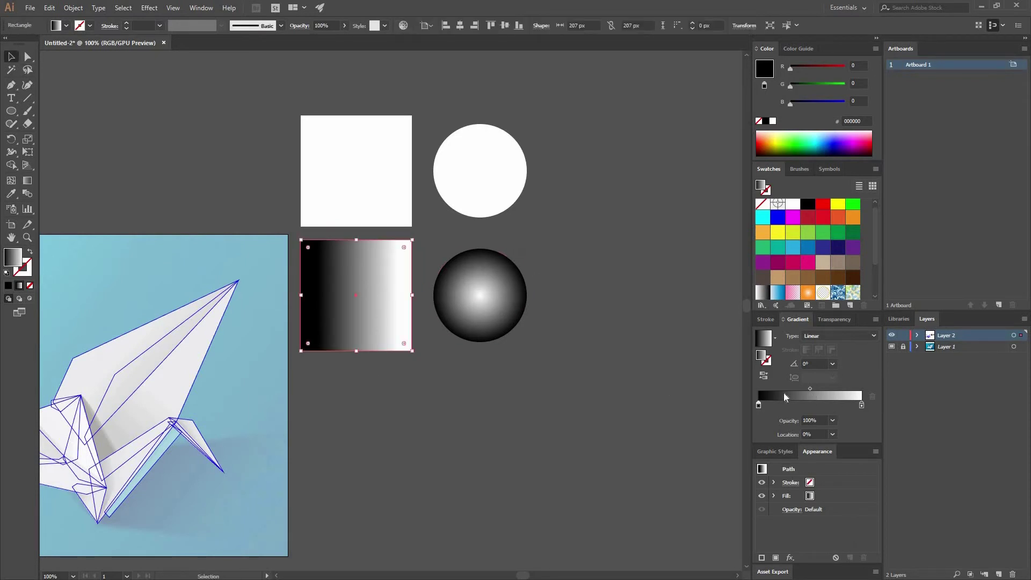
{"action": "left_click_drag", "start_coordinate": [759, 405], "coordinate": [820, 405]}
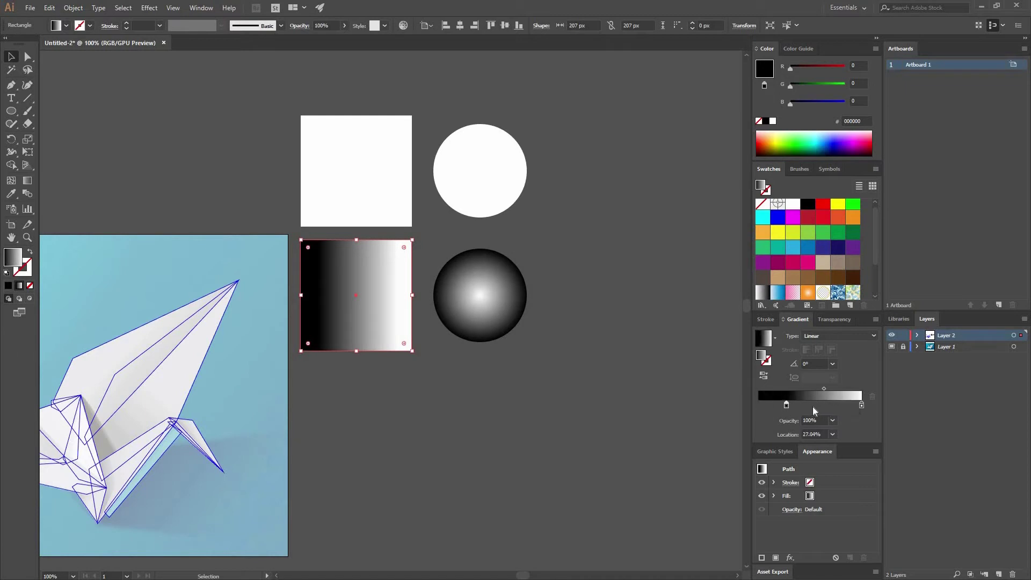
{"action": "left_click", "coordinate": [294, 291]}
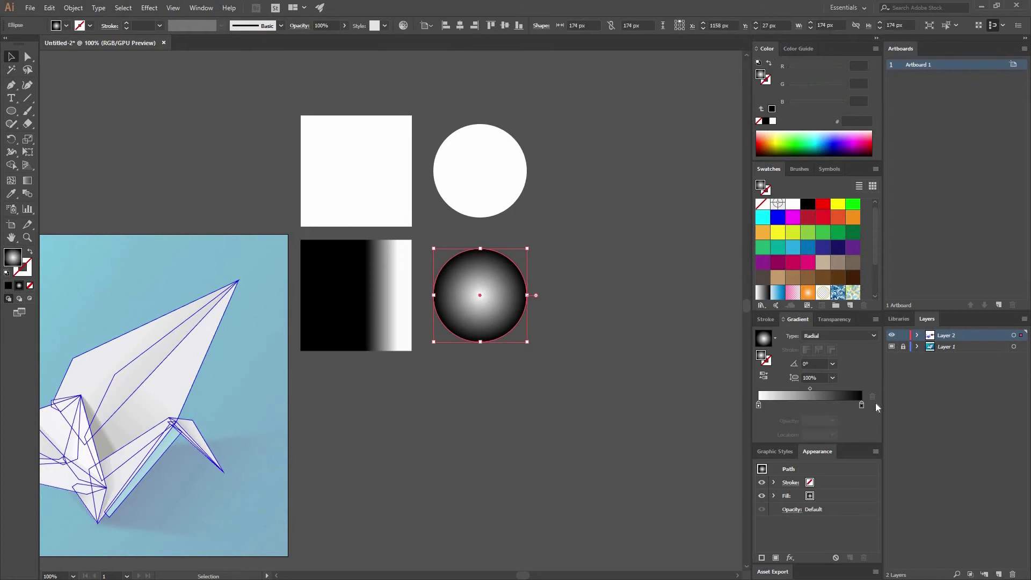
- Widen the circle's white radial glow by moving its stops and setting the midpoint to 55.11%
{"action": "left_click_drag", "start_coordinate": [861, 405], "coordinate": [815, 406]}
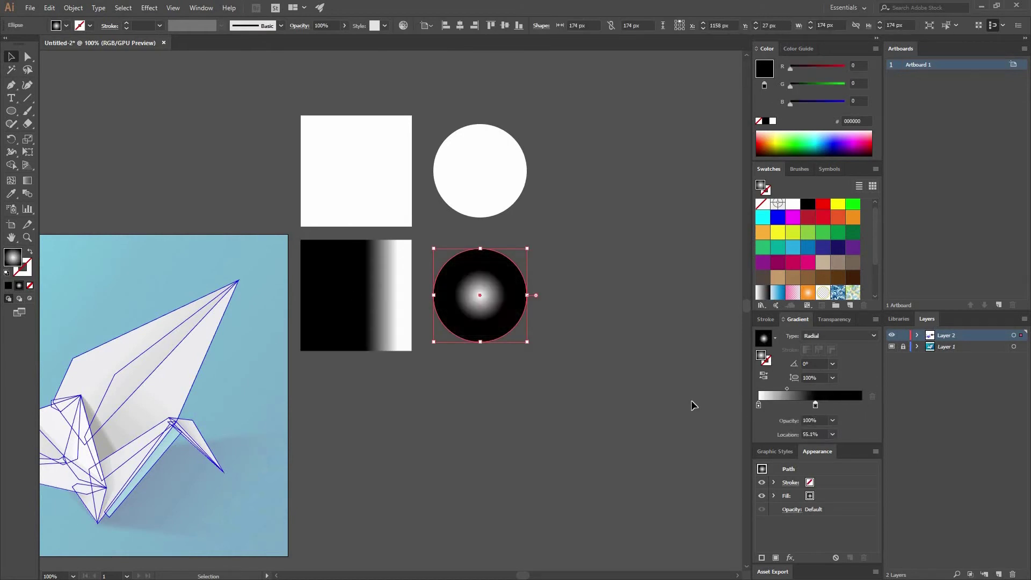
{"action": "left_click", "coordinate": [585, 409]}
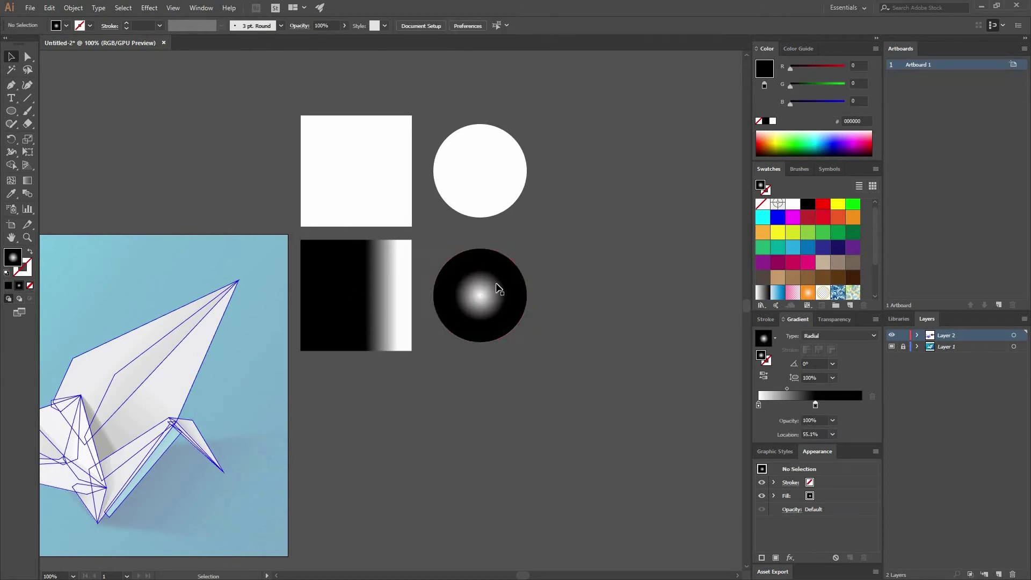
{"action": "left_click", "coordinate": [492, 288]}
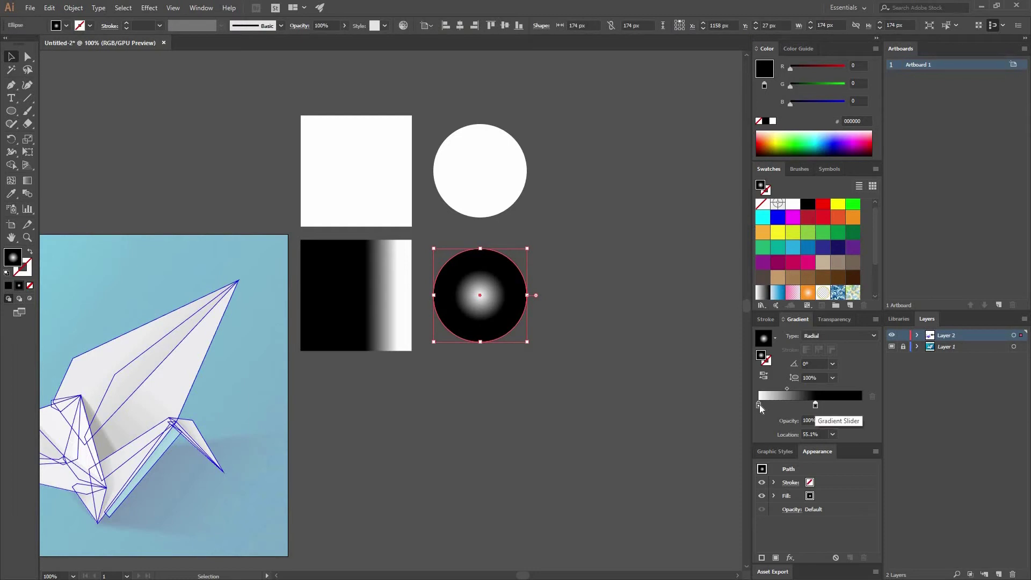
{"action": "left_click_drag", "start_coordinate": [759, 405], "coordinate": [777, 405]}
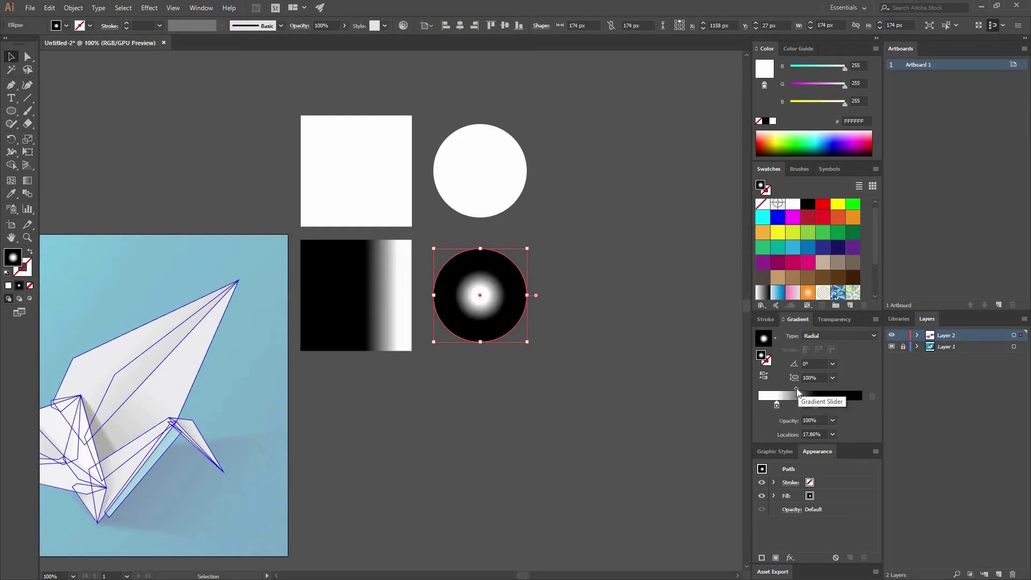
{"action": "left_click_drag", "start_coordinate": [796, 389], "coordinate": [782, 391]}
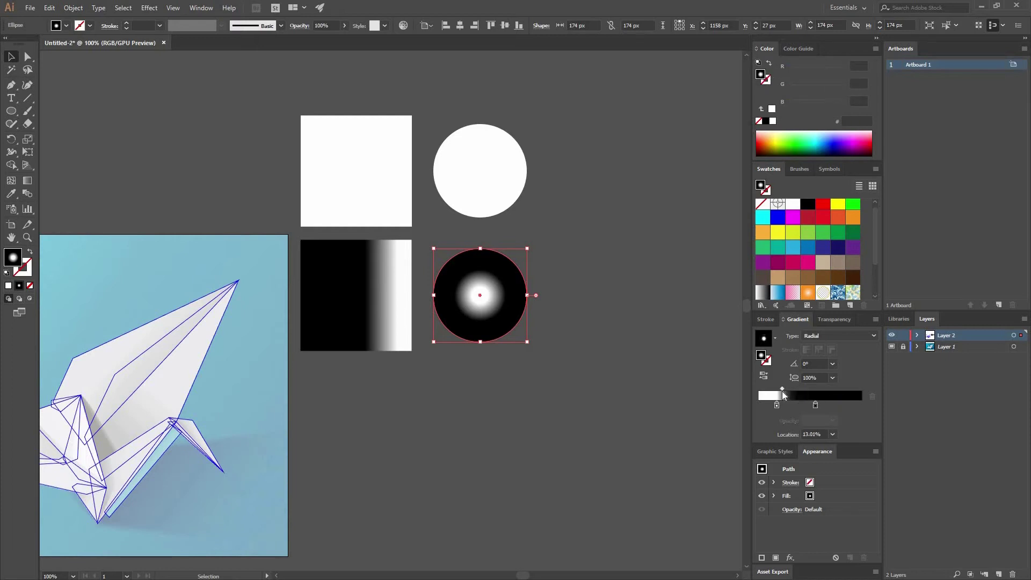
{"action": "mouse_move", "coordinate": [783, 391]}
{"action": "left_mouse_down"}
{"action": "mouse_move", "coordinate": [885, 404]}
{"action": "mouse_move", "coordinate": [792, 389]}
{"action": "mouse_move", "coordinate": [824, 388]}
{"action": "left_mouse_up"}
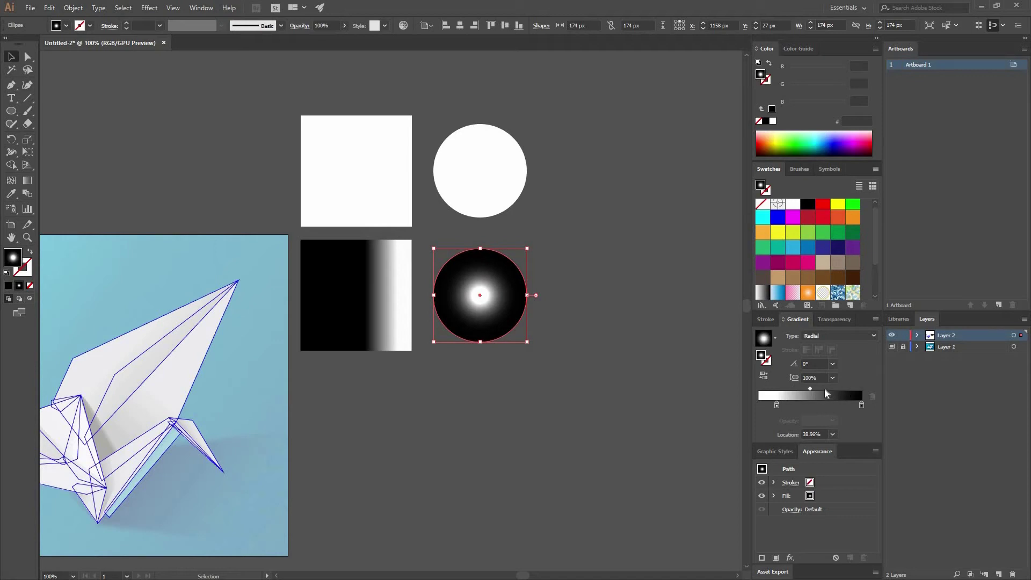
{"action": "left_click", "coordinate": [533, 388]}
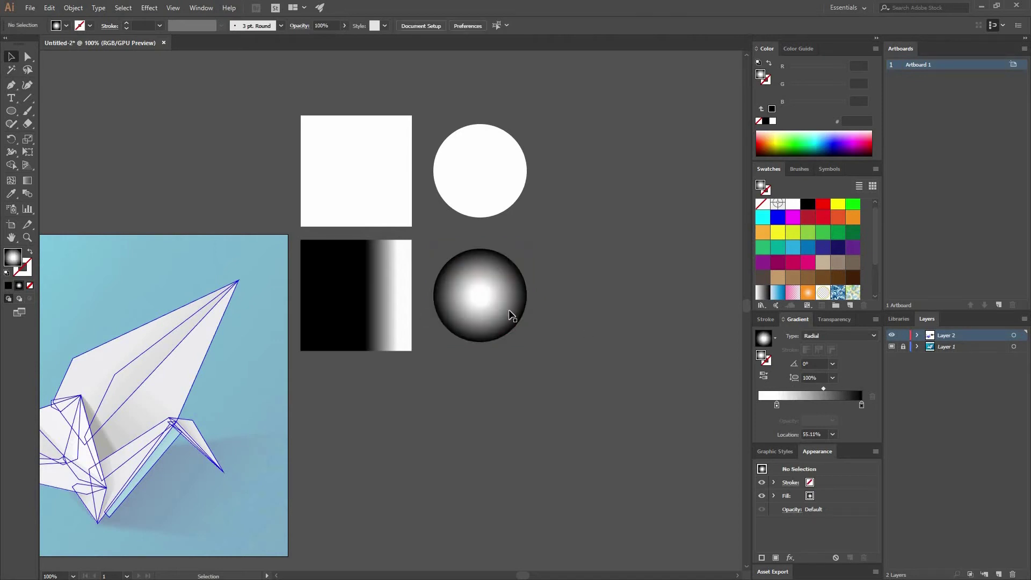
- Adjust the square's gradient midpoint for an even black-to-white ramp
{"action": "left_click_drag", "start_coordinate": [840, 388], "coordinate": [707, 407]}
{"action": "left_click_drag", "start_coordinate": [836, 392], "coordinate": [769, 386]}
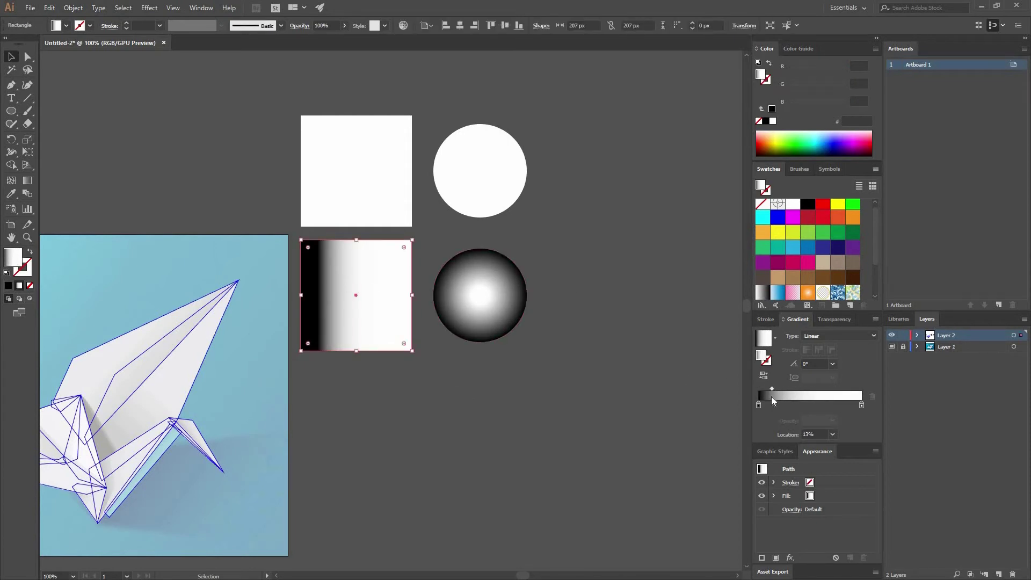
{"action": "left_click_drag", "start_coordinate": [771, 388], "coordinate": [815, 388]}
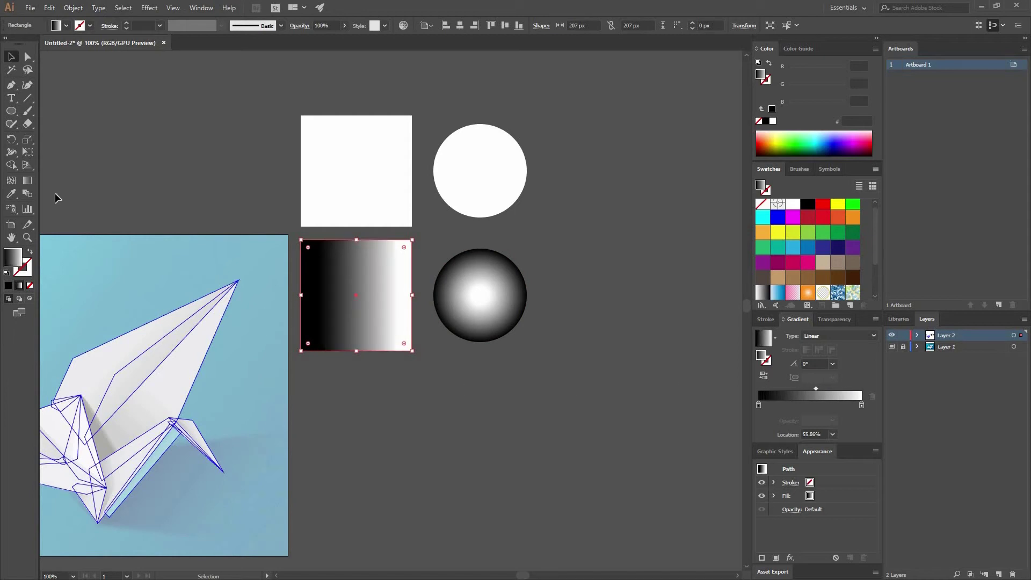
- Squeeze the square's gradient to 33.4° so black sits only in the lower-left corner
{"action": "left_click", "coordinate": [27, 181]}
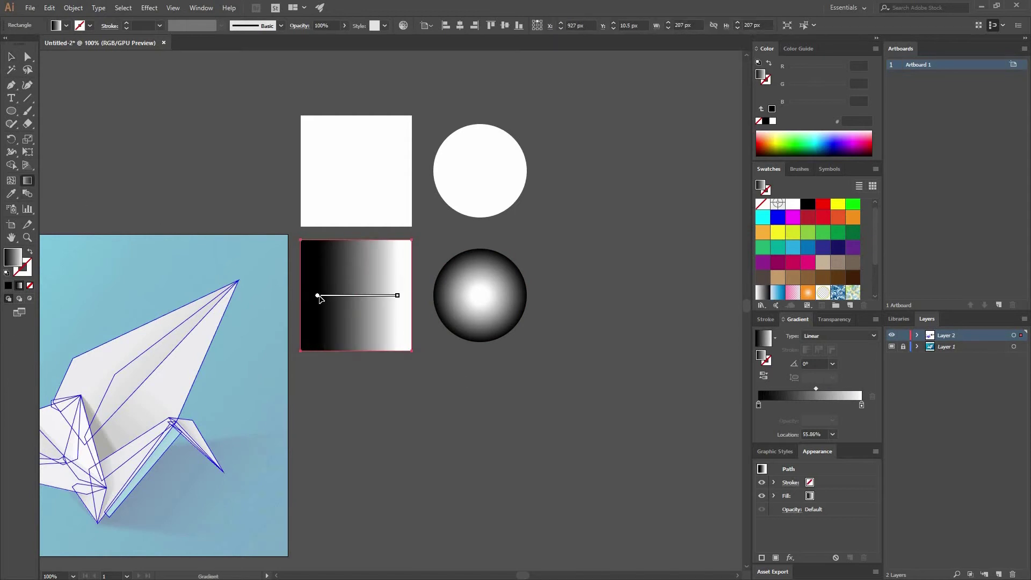
{"action": "left_click_drag", "start_coordinate": [325, 302], "coordinate": [375, 300]}
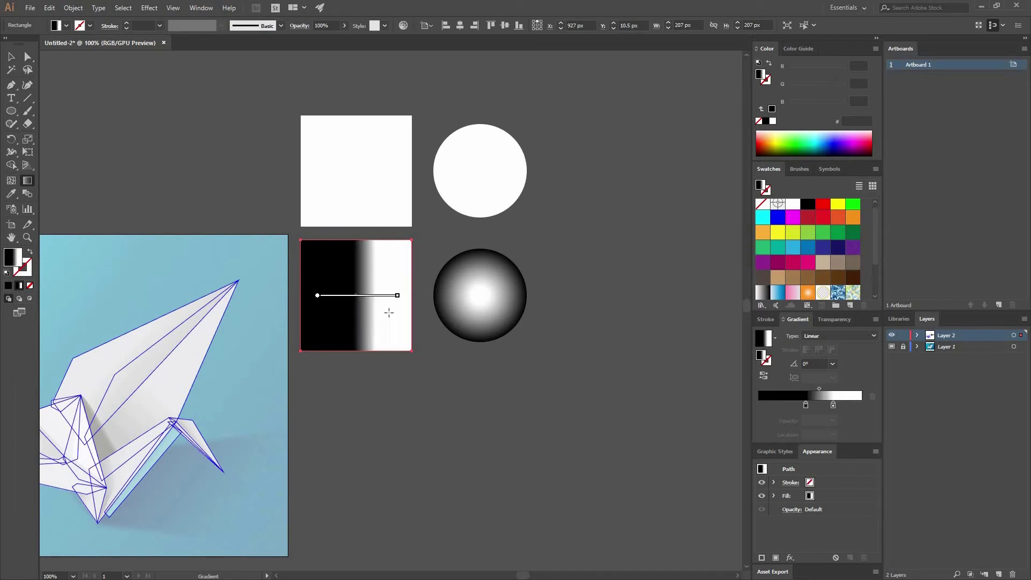
{"action": "left_click_drag", "start_coordinate": [354, 299], "coordinate": [330, 300]}
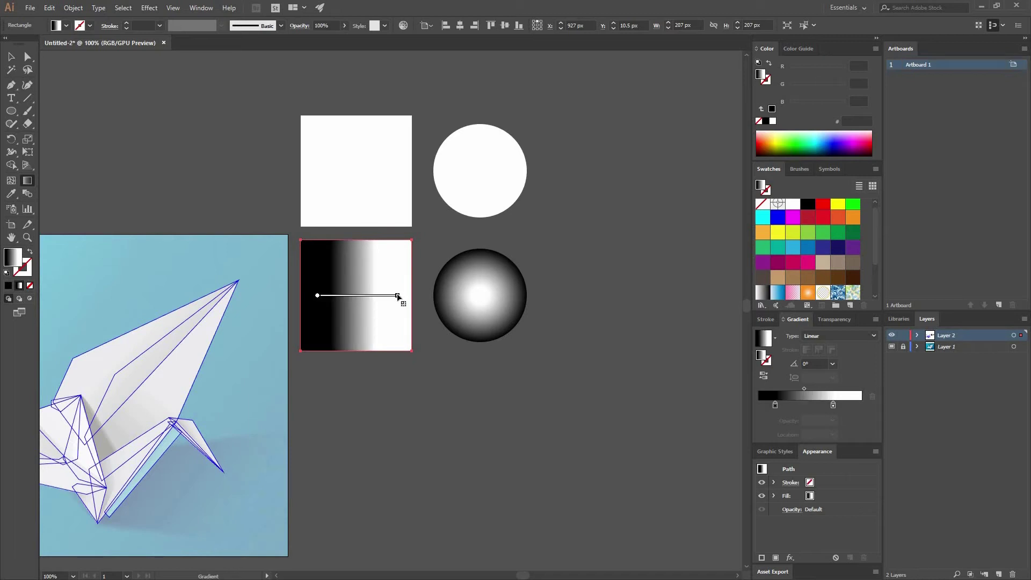
{"action": "left_click_drag", "start_coordinate": [398, 288], "coordinate": [395, 267]}
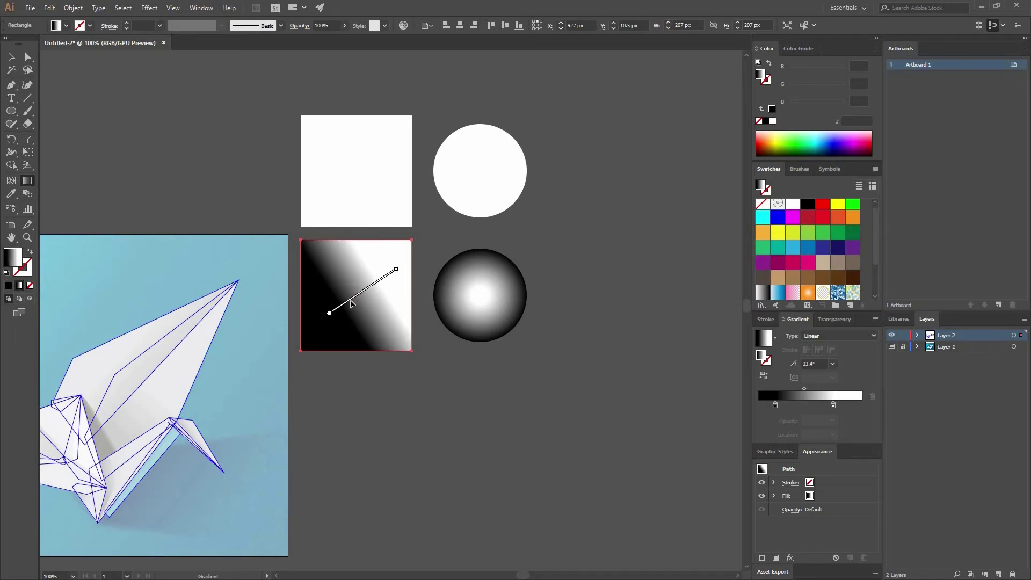
{"action": "left_click_drag", "start_coordinate": [352, 295], "coordinate": [331, 314]}
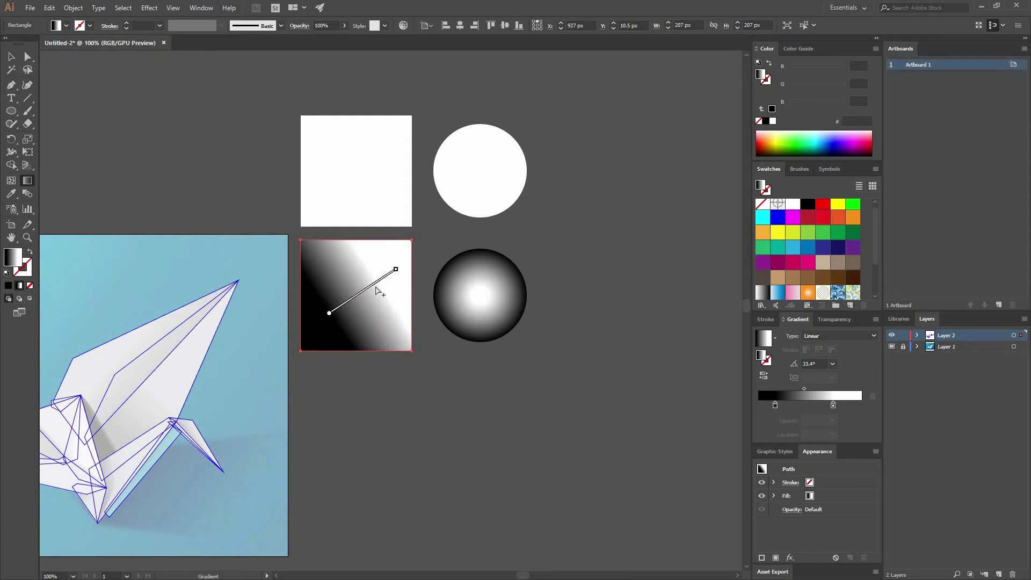
{"action": "mouse_move", "coordinate": [380, 285]}
{"action": "left_mouse_down"}
{"action": "mouse_move", "coordinate": [398, 271]}
{"action": "mouse_move", "coordinate": [341, 302]}
{"action": "left_mouse_up"}
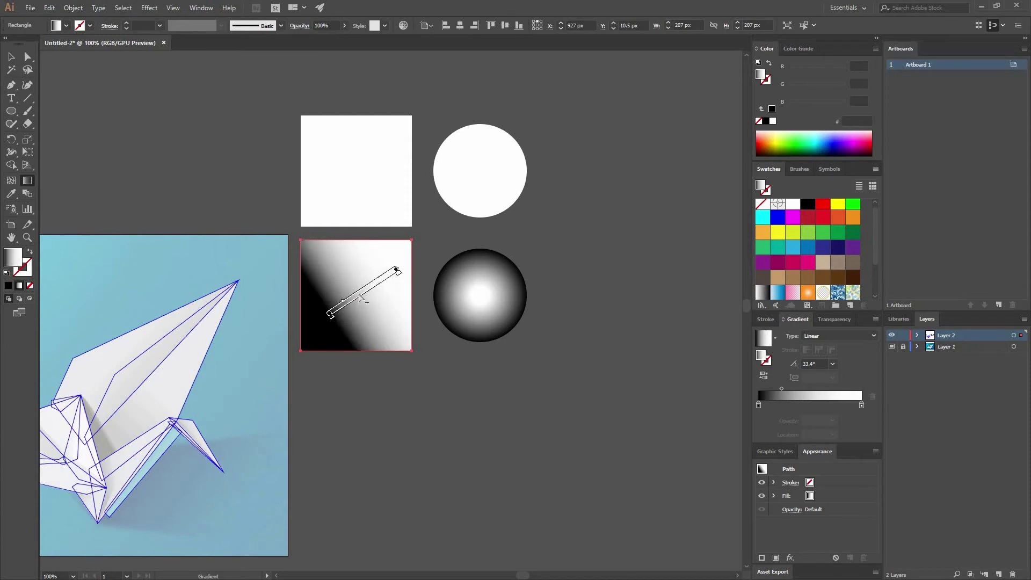
{"action": "mouse_move", "coordinate": [374, 287]}
{"action": "left_mouse_down"}
{"action": "mouse_move", "coordinate": [400, 272]}
{"action": "mouse_move", "coordinate": [346, 301]}
{"action": "left_mouse_up"}
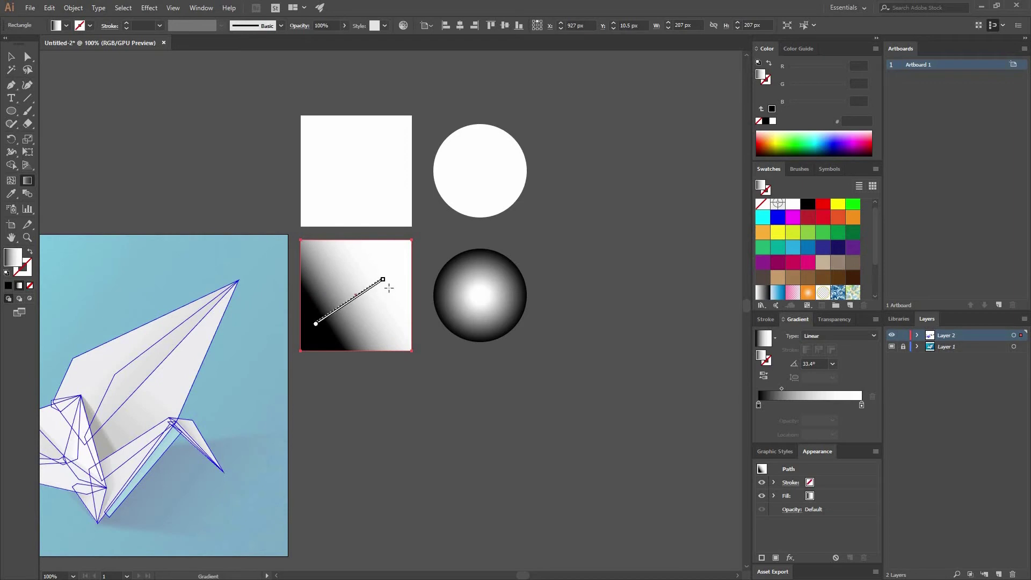
- Change the black gradient stop to dark red (R 66, #420000) in the lower square
{"action": "left_click", "coordinate": [758, 407]}
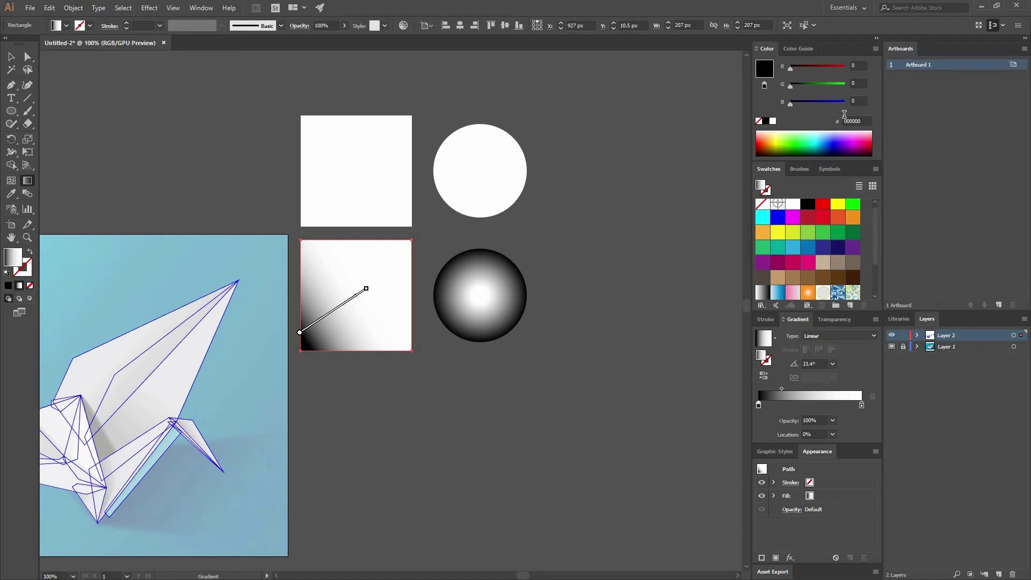
{"action": "left_click", "coordinate": [828, 67]}
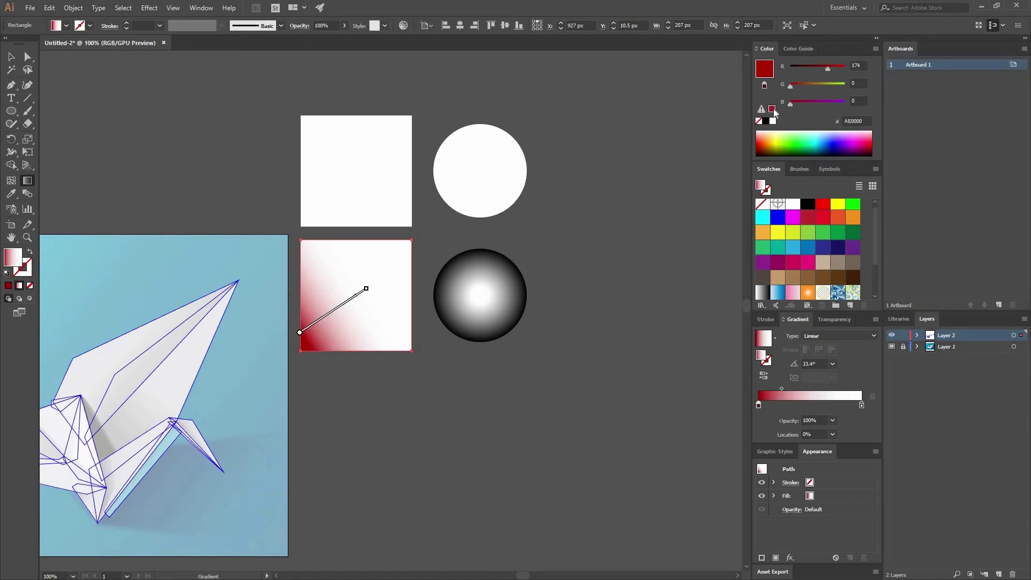
{"action": "left_click_drag", "start_coordinate": [346, 306], "coordinate": [379, 285]}
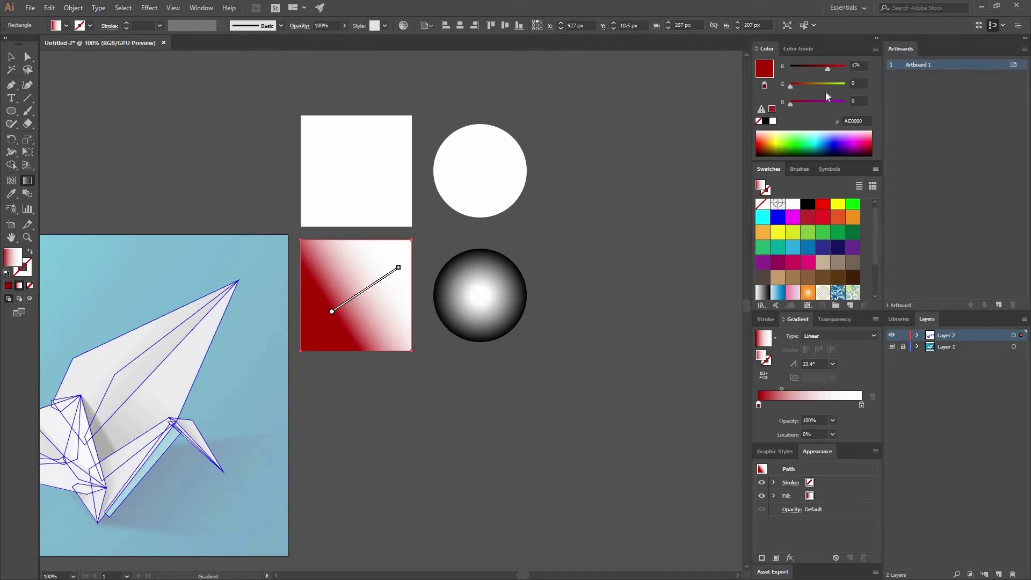
{"action": "left_click", "coordinate": [805, 66]}
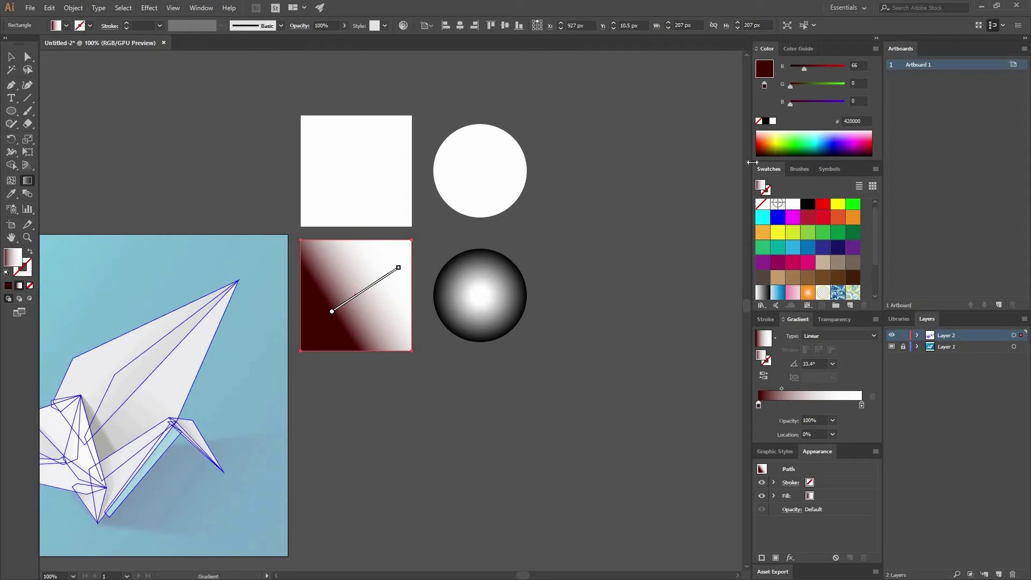
- Hide the Color panel's slider options
{"action": "left_click", "coordinate": [192, 12]}
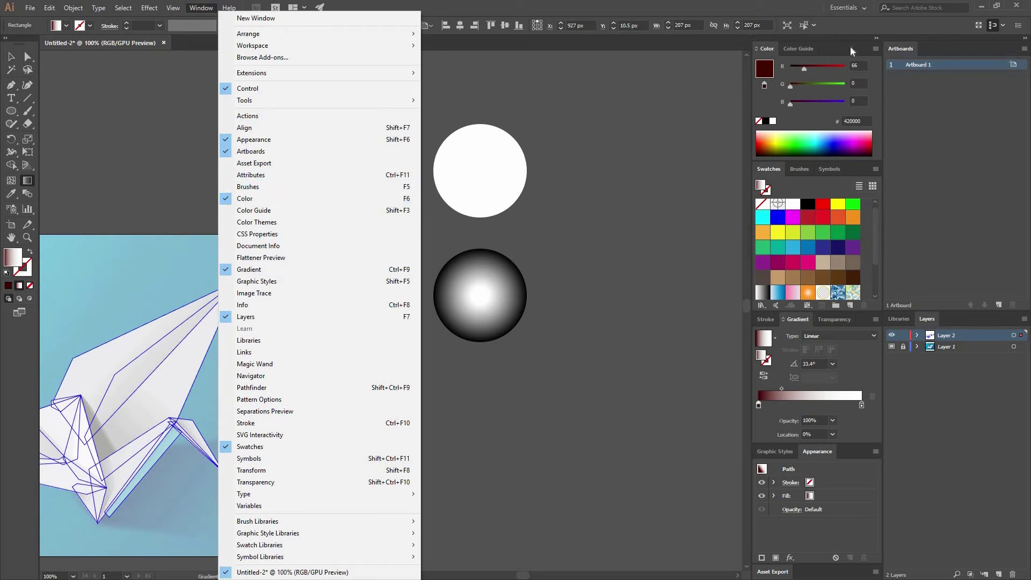
{"action": "left_click", "coordinate": [876, 48]}
{"action": "left_click", "coordinate": [874, 48]}
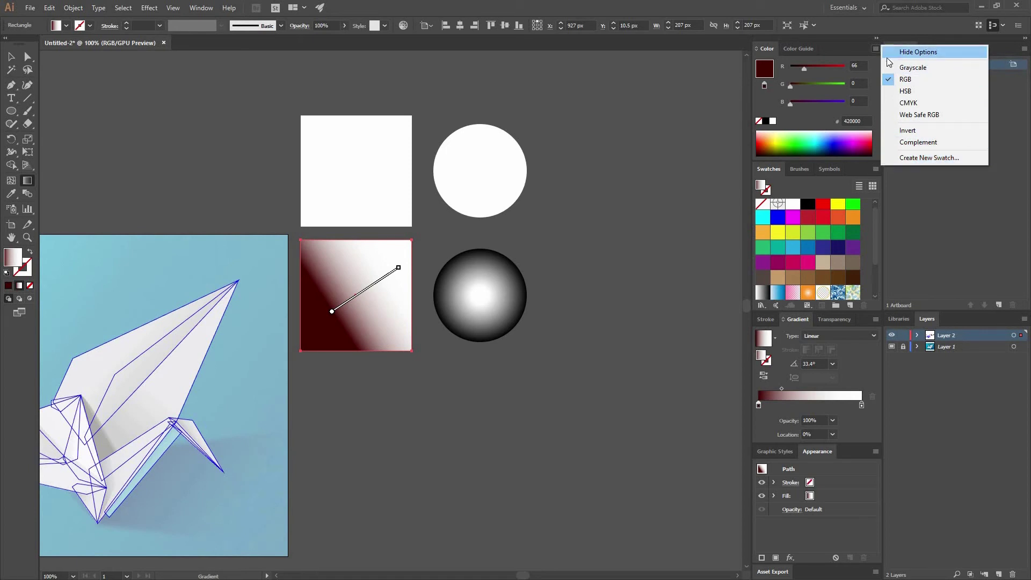
{"action": "left_click", "coordinate": [905, 53]}
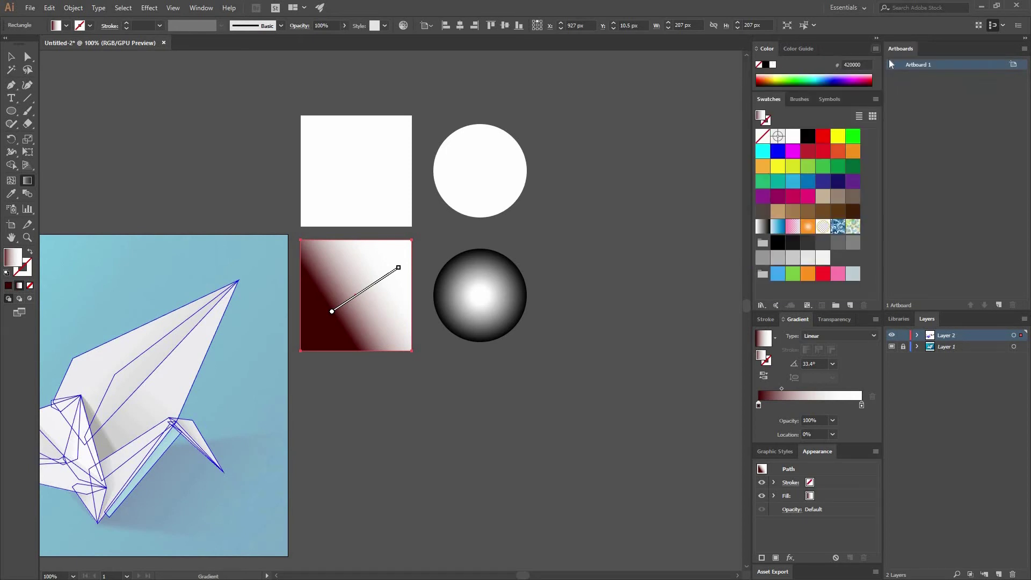
- Bring back the Color panel sliders and switch them to HSB mode
{"action": "left_click", "coordinate": [875, 47]}
{"action": "key", "text": "Return"}
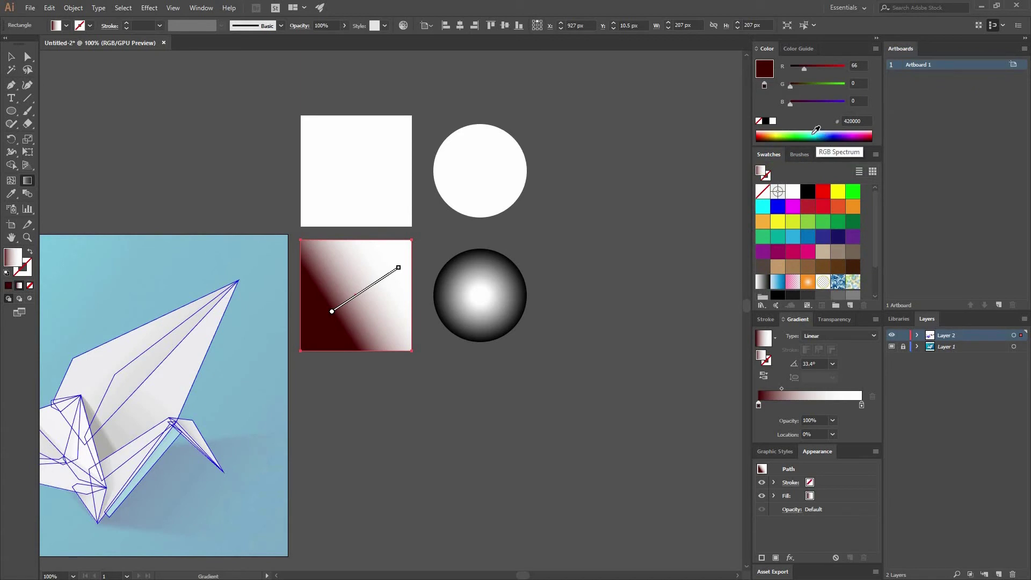
{"action": "left_click", "coordinate": [811, 135], "text": "shift"}
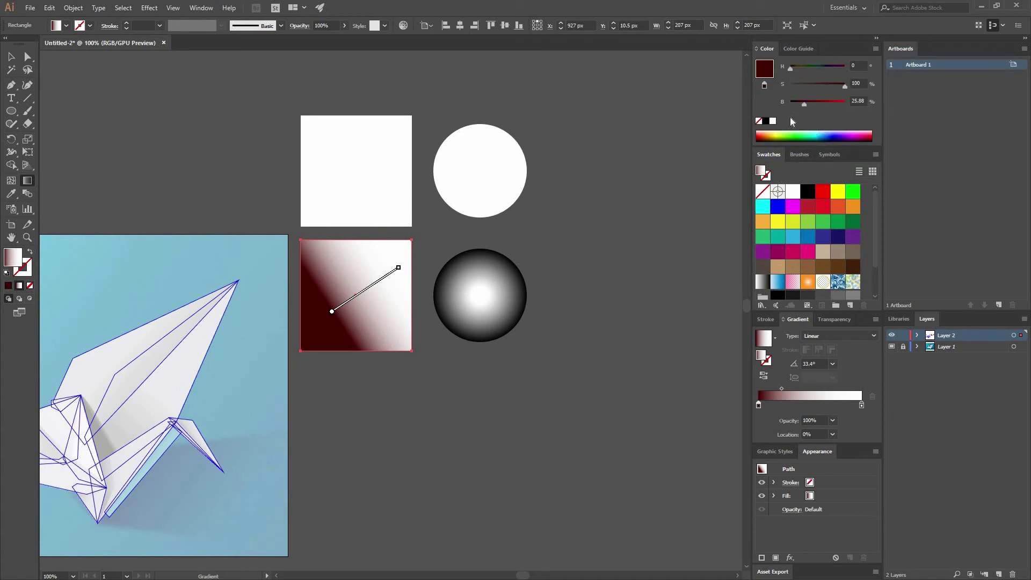
{"action": "left_click", "coordinate": [794, 133], "text": "shift"}
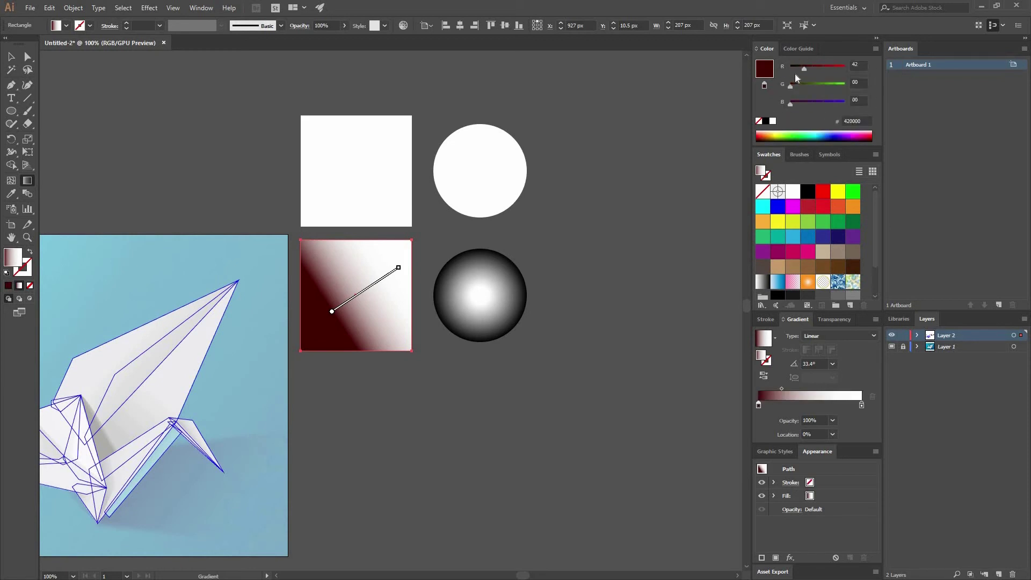
{"action": "left_click", "coordinate": [832, 135], "text": "shift"}
{"action": "left_click", "coordinate": [803, 137], "text": "shift"}
- Set the left stop to vivid blue and the right stop to purple, then reselect the square
{"action": "left_click", "coordinate": [823, 69]}
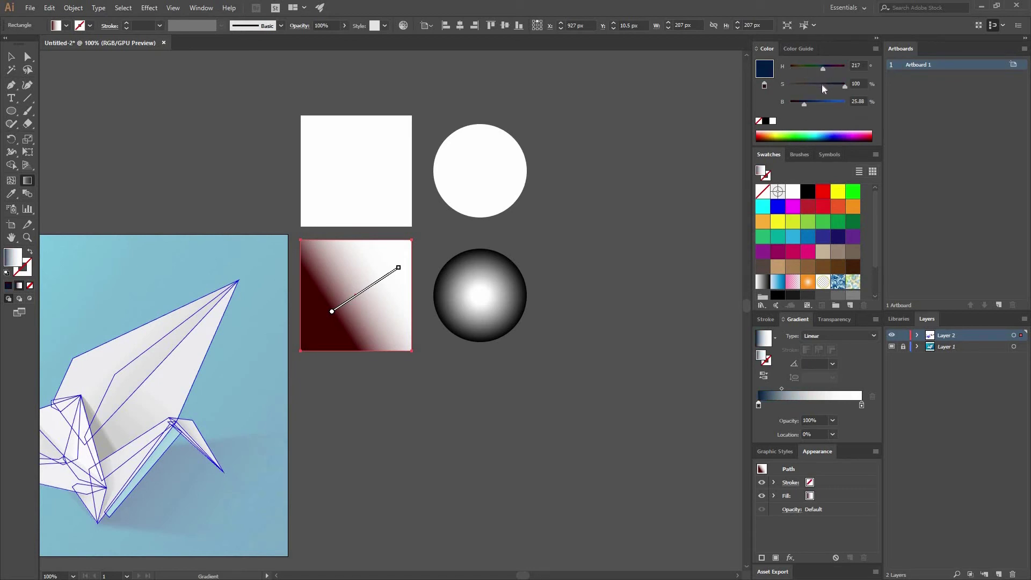
{"action": "left_click_drag", "start_coordinate": [809, 103], "coordinate": [837, 104]}
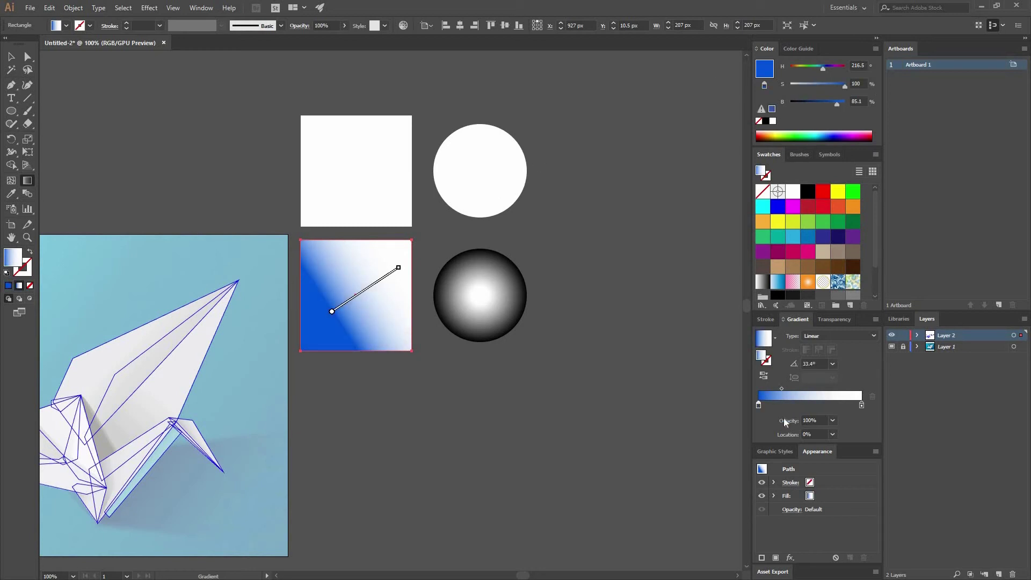
{"action": "left_click", "coordinate": [861, 406]}
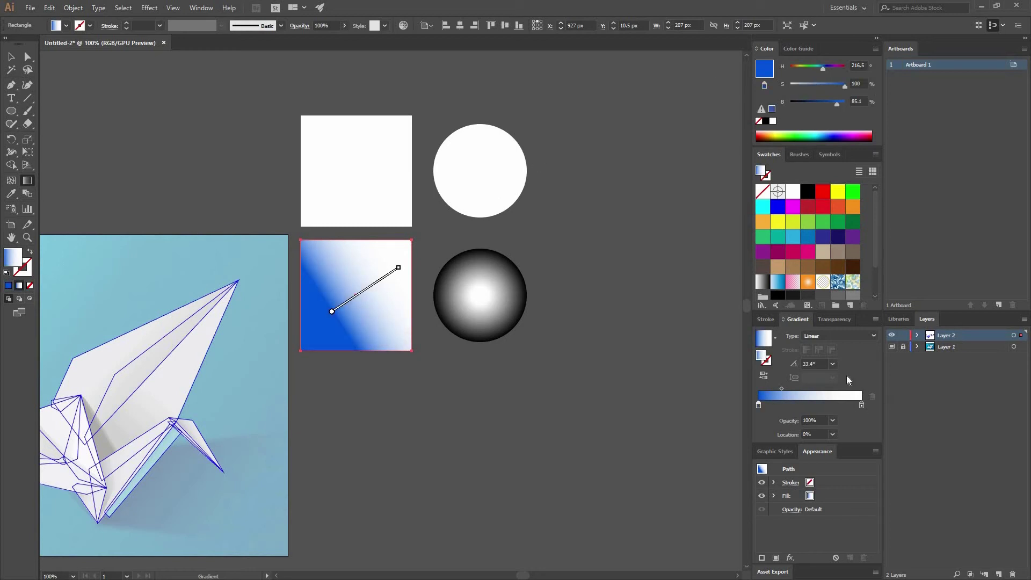
{"action": "left_click", "coordinate": [827, 86]}
{"action": "left_click", "coordinate": [802, 68]}
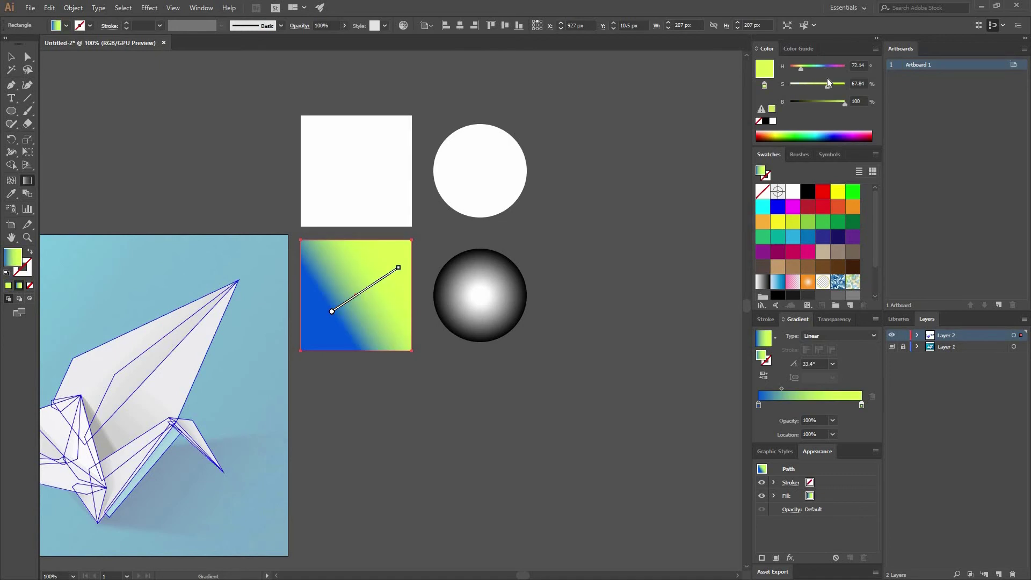
{"action": "left_click_drag", "start_coordinate": [832, 66], "coordinate": [833, 101]}
{"action": "key", "text": "v"}
{"action": "left_click", "coordinate": [342, 299]}
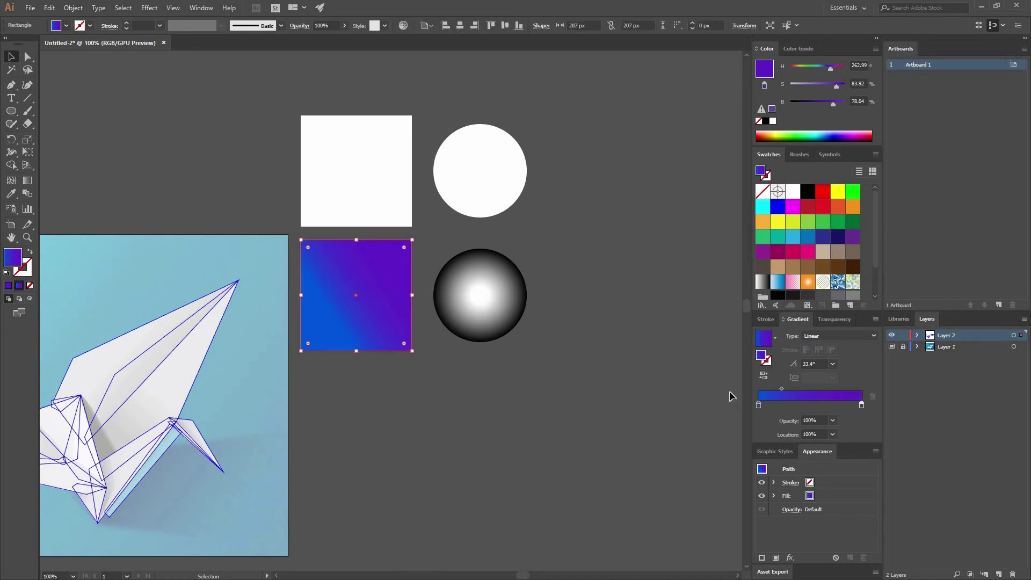
- Try the blue stop at 30% and 100% locations, then return it to 0%
{"action": "left_click", "coordinate": [758, 405]}
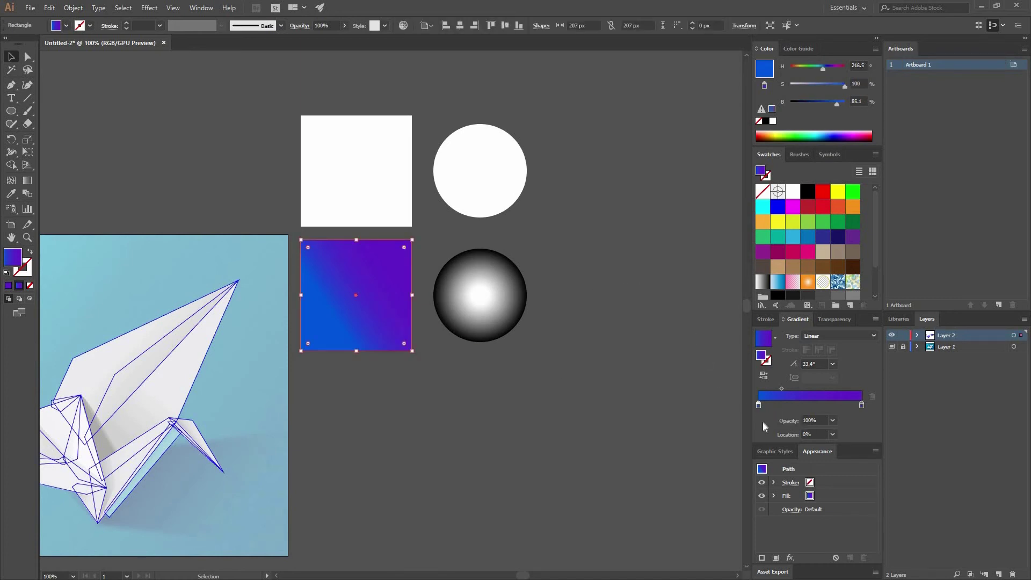
{"action": "left_click", "coordinate": [832, 435]}
{"action": "left_click", "coordinate": [847, 479]}
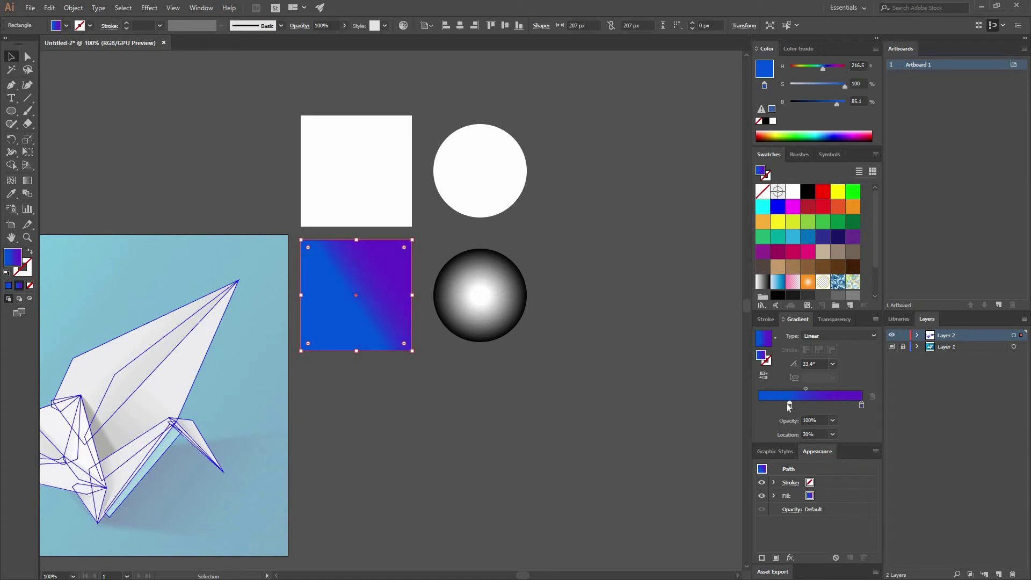
{"action": "left_click_drag", "start_coordinate": [777, 404], "coordinate": [793, 405]}
{"action": "left_click", "coordinate": [833, 434]}
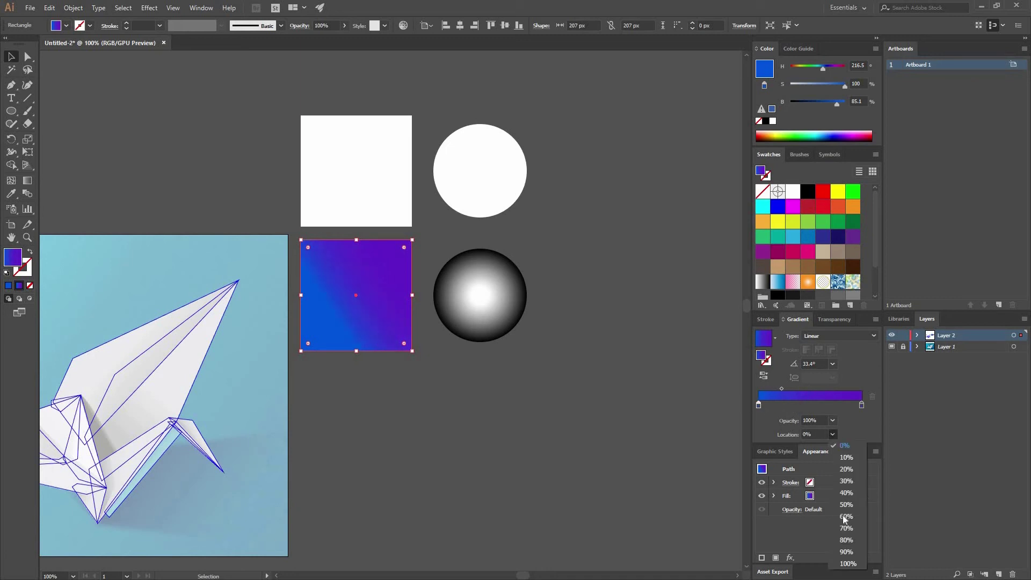
{"action": "left_click", "coordinate": [846, 563]}
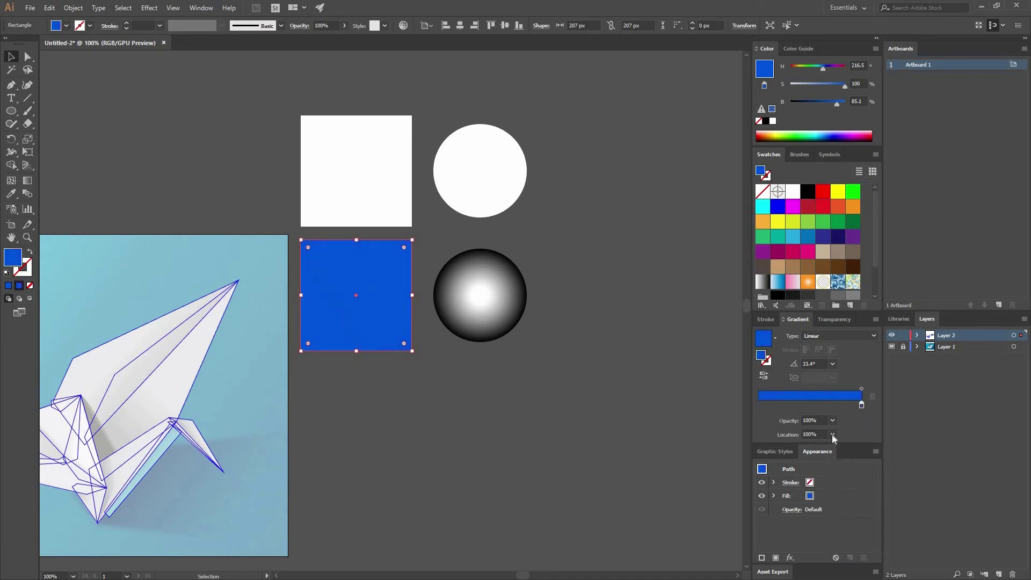
{"action": "left_click", "coordinate": [832, 434]}
{"action": "left_click", "coordinate": [846, 445]}
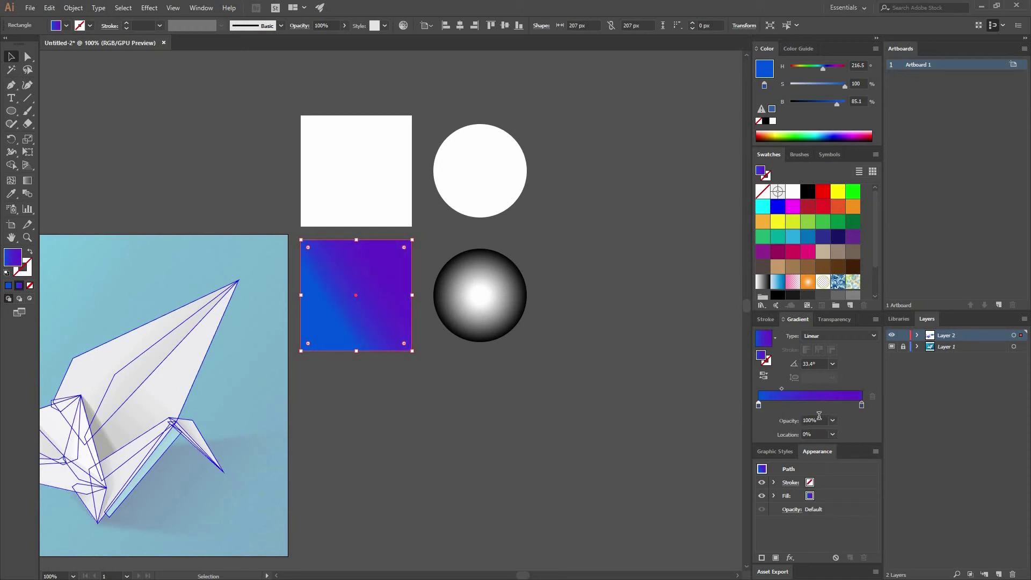
- Set the blue stop's opacity to 20% and deselect to view the fade
{"action": "left_click", "coordinate": [832, 434]}
{"action": "left_click", "coordinate": [853, 455]}
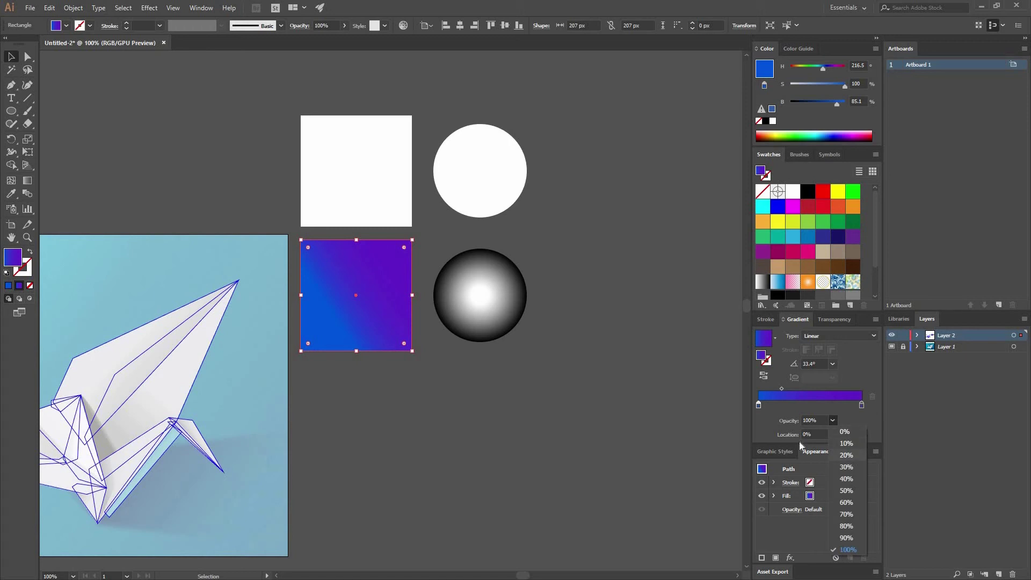
{"action": "left_click_drag", "start_coordinate": [353, 316], "coordinate": [440, 276]}
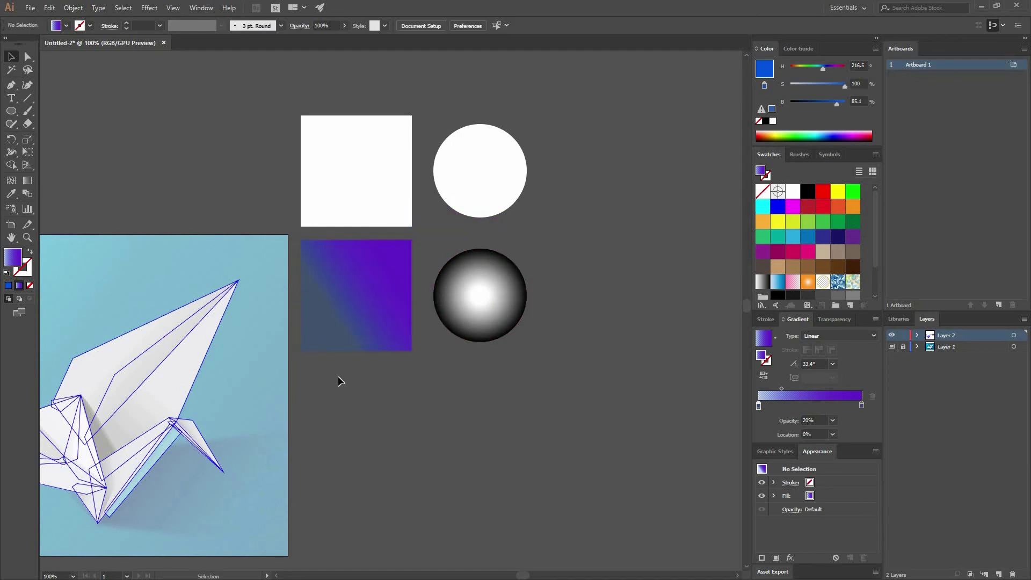
- Duplicate the white square below and send the copy behind the gradient square
{"action": "left_click_drag", "start_coordinate": [376, 322], "coordinate": [388, 222]}
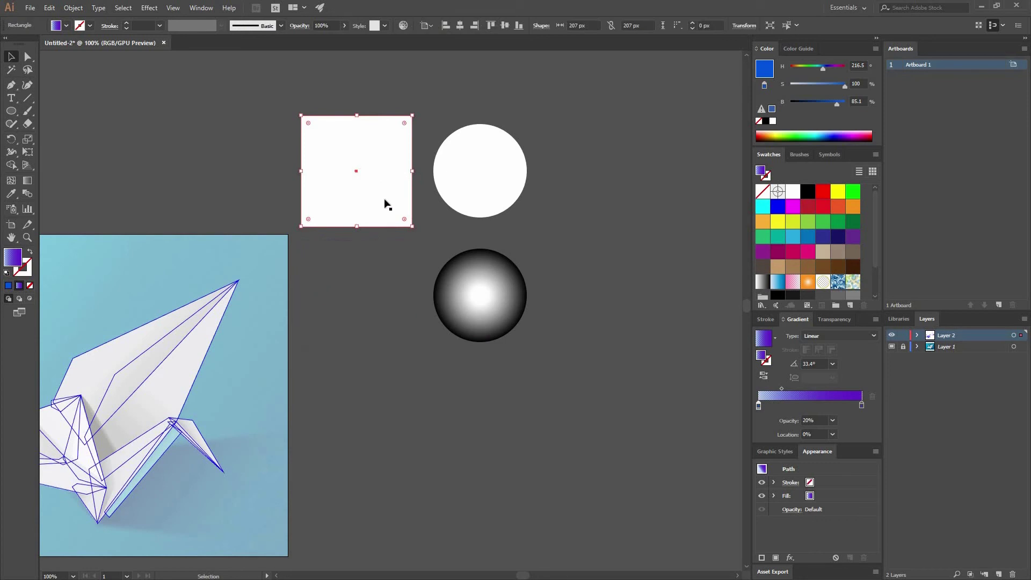
{"action": "key", "text": "ctrl+z"}
{"action": "left_click_drag", "start_coordinate": [357, 186], "coordinate": [353, 310]}
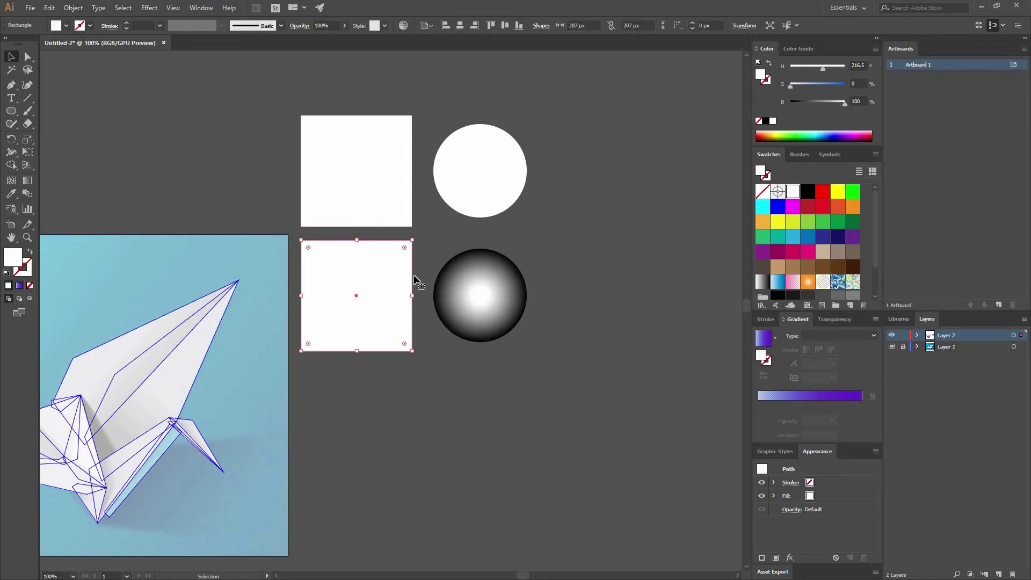
{"action": "right_click", "coordinate": [387, 358]}
{"action": "mouse_move", "coordinate": [442, 446]}
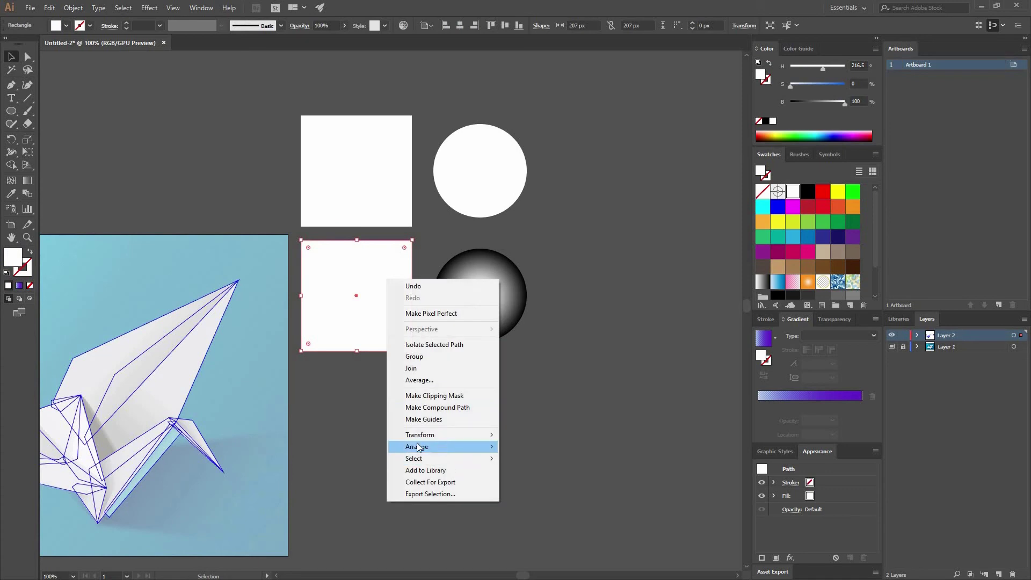
{"action": "left_click", "coordinate": [282, 482]}
{"action": "left_click", "coordinate": [334, 356]}
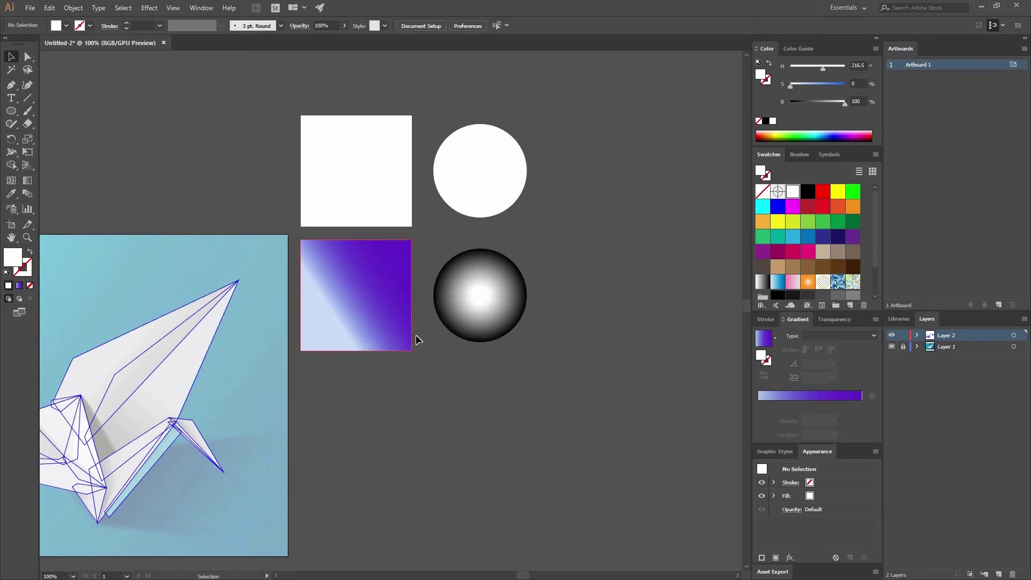
- Preview the gradient square overlapping the white square and circle, undoing each move
{"action": "left_click_drag", "start_coordinate": [370, 314], "coordinate": [395, 286]}
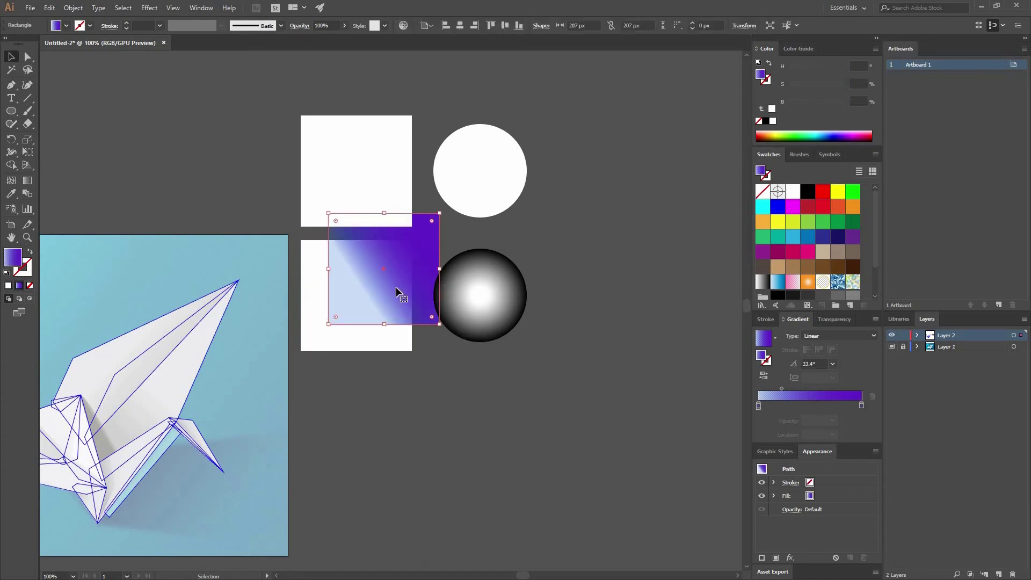
{"action": "key", "text": "ctrl+z"}
{"action": "left_click_drag", "start_coordinate": [498, 258], "coordinate": [497, 259]}
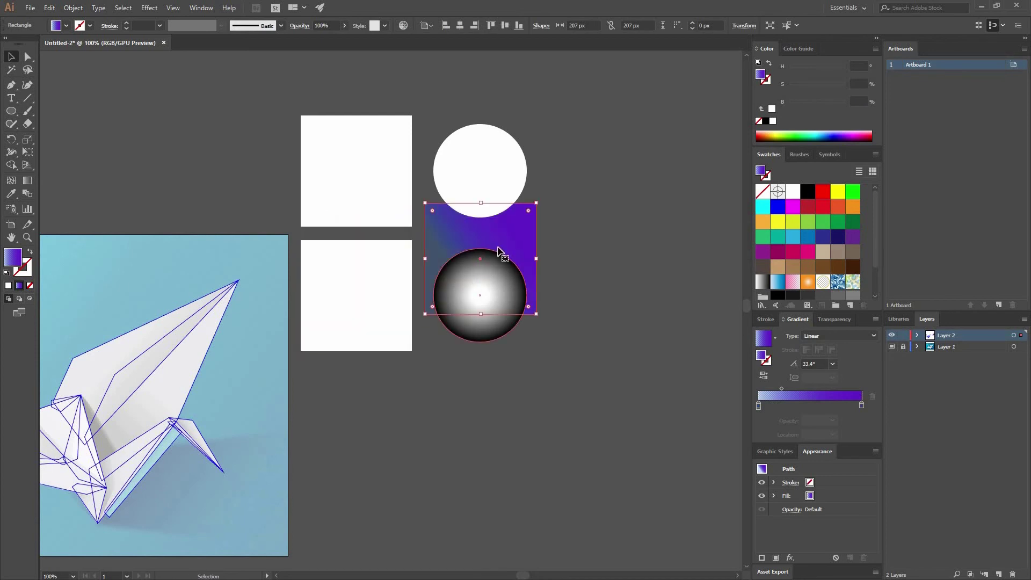
{"action": "key", "text": "ctrl+z"}
{"action": "left_click_drag", "start_coordinate": [397, 341], "coordinate": [389, 253]}
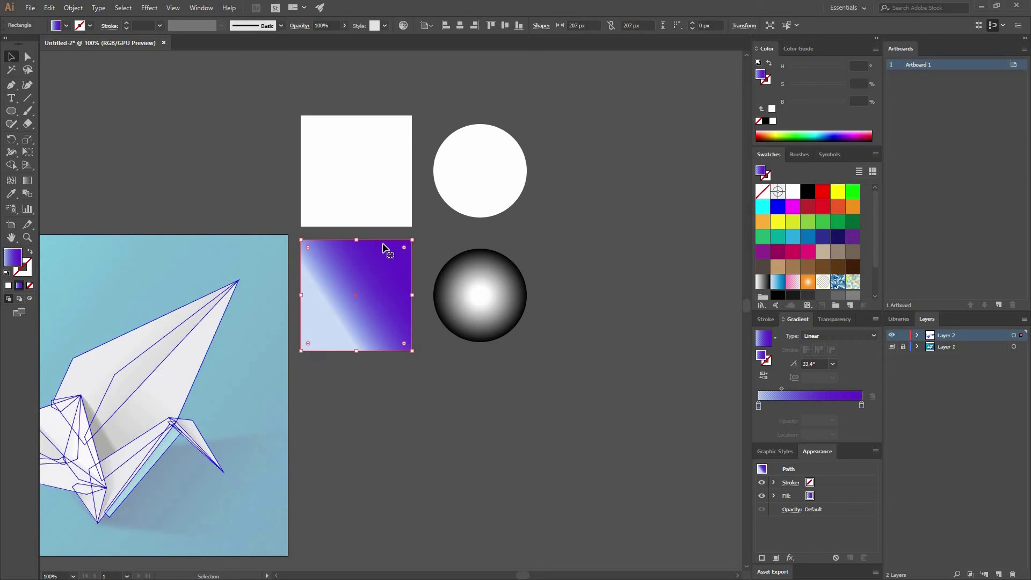
{"action": "key", "text": "ctrl+z"}
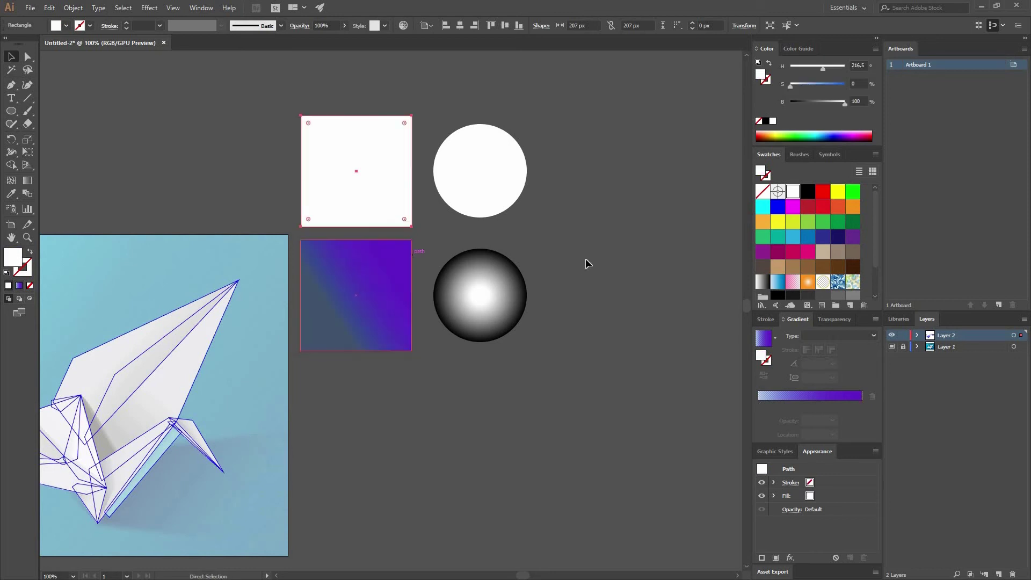
- Set the light gradient stop to 0% opacity and shift the midpoint to about 44.92%
{"action": "left_click", "coordinate": [396, 304]}
{"action": "left_click", "coordinate": [759, 406]}
{"action": "left_click", "coordinate": [833, 420]}
{"action": "key", "text": "Up"}
{"action": "key", "text": "Up"}
{"action": "key", "text": "Return"}
{"action": "left_click", "coordinate": [306, 360]}
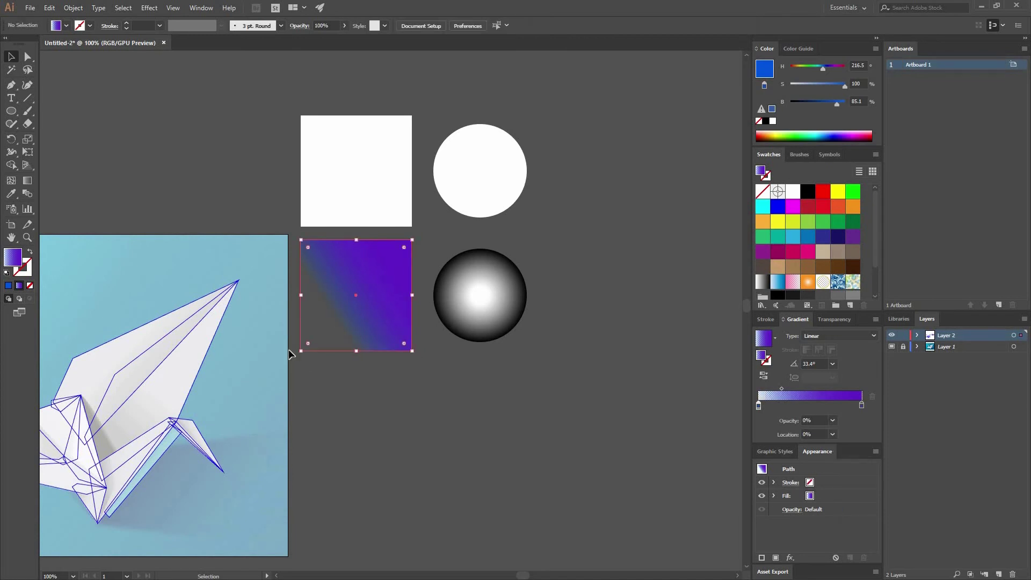
{"action": "left_click", "coordinate": [298, 348]}
{"action": "left_click_drag", "start_coordinate": [782, 387], "coordinate": [807, 389]}
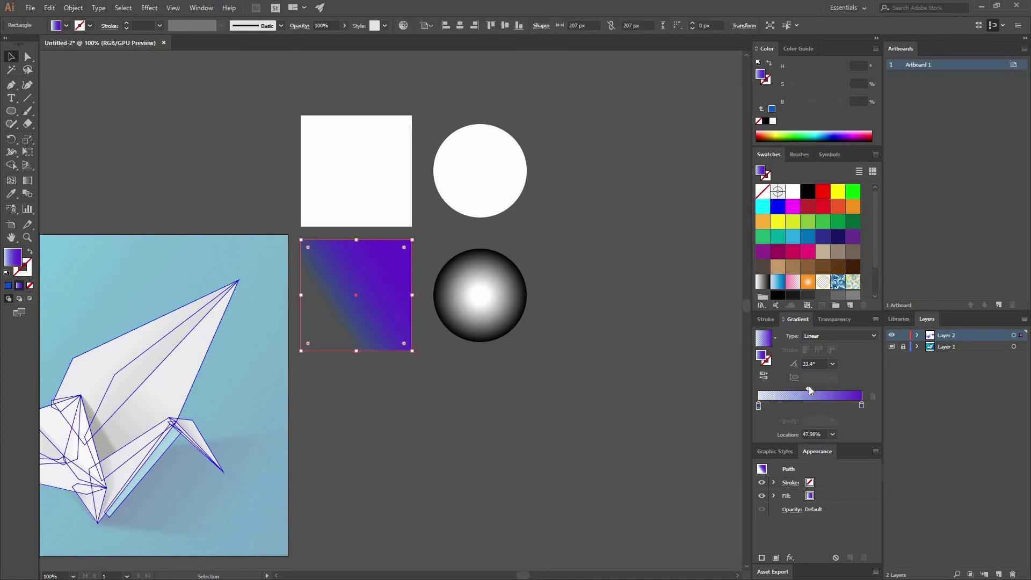
{"action": "left_click", "coordinate": [456, 377]}
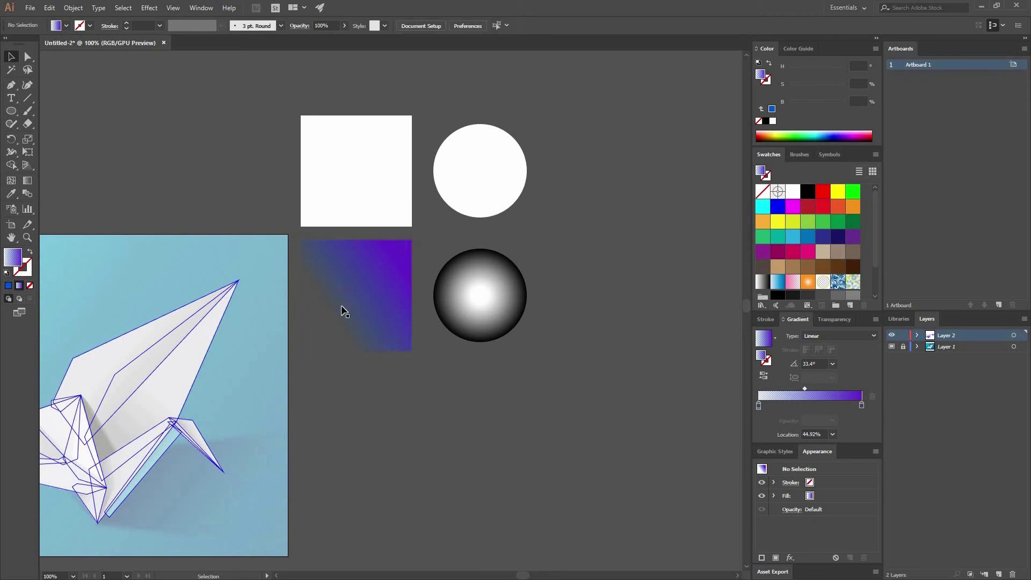
- Adjust the opacity of the radial circle's white centre stop
{"action": "left_click", "coordinate": [486, 301]}
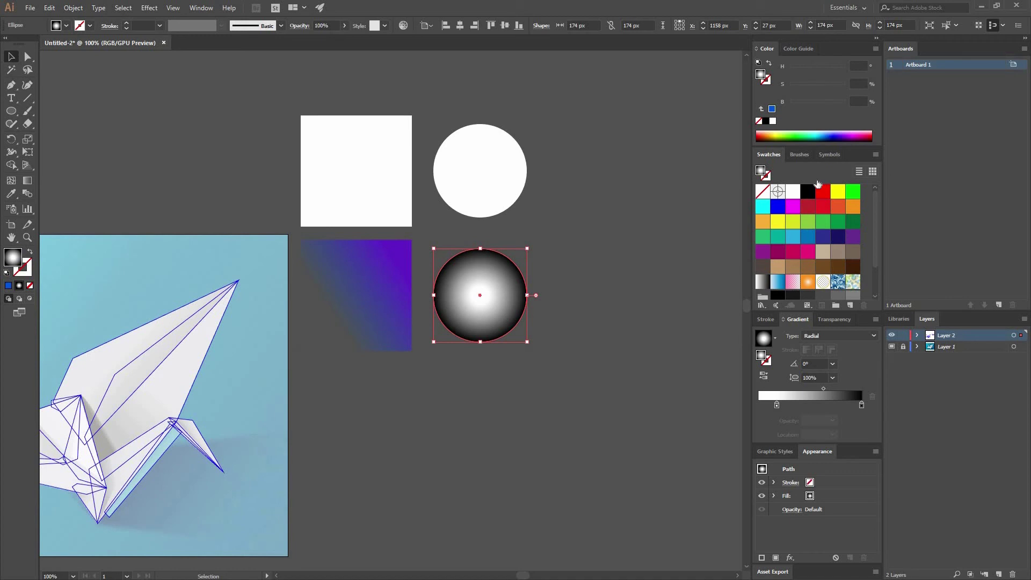
{"action": "left_click", "coordinate": [777, 404]}
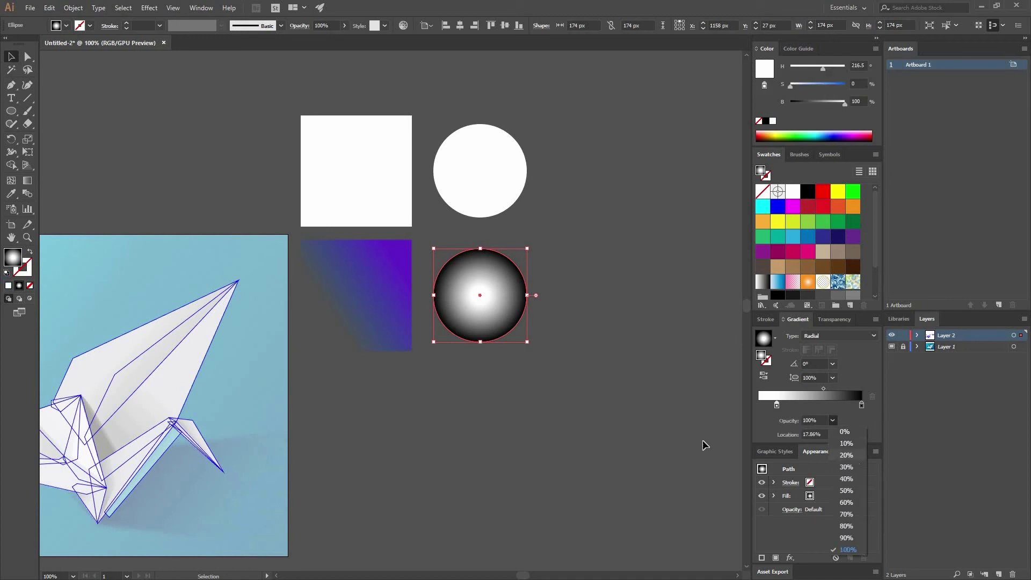
{"action": "left_click", "coordinate": [835, 454]}
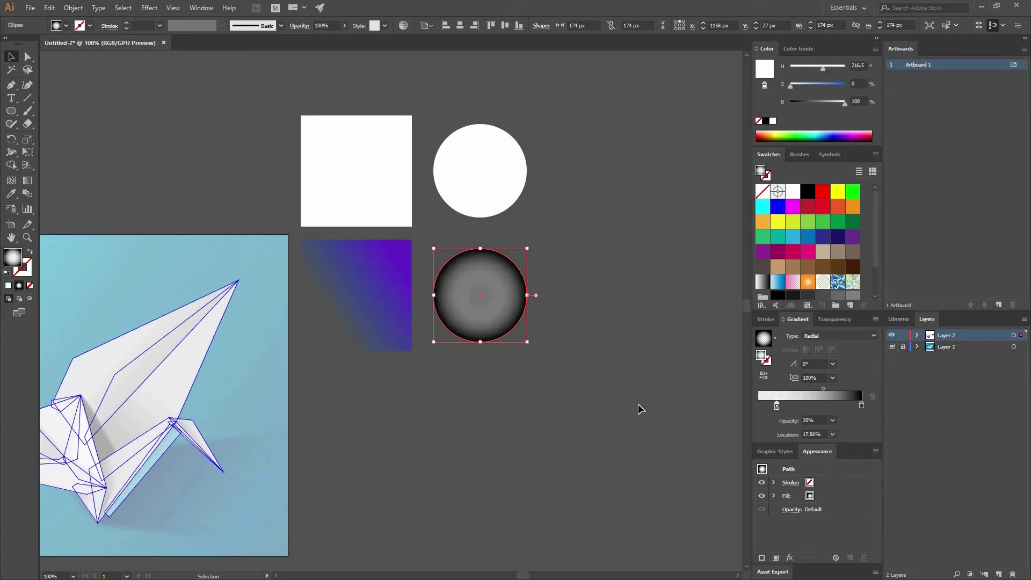
{"action": "left_click", "coordinate": [833, 364]}
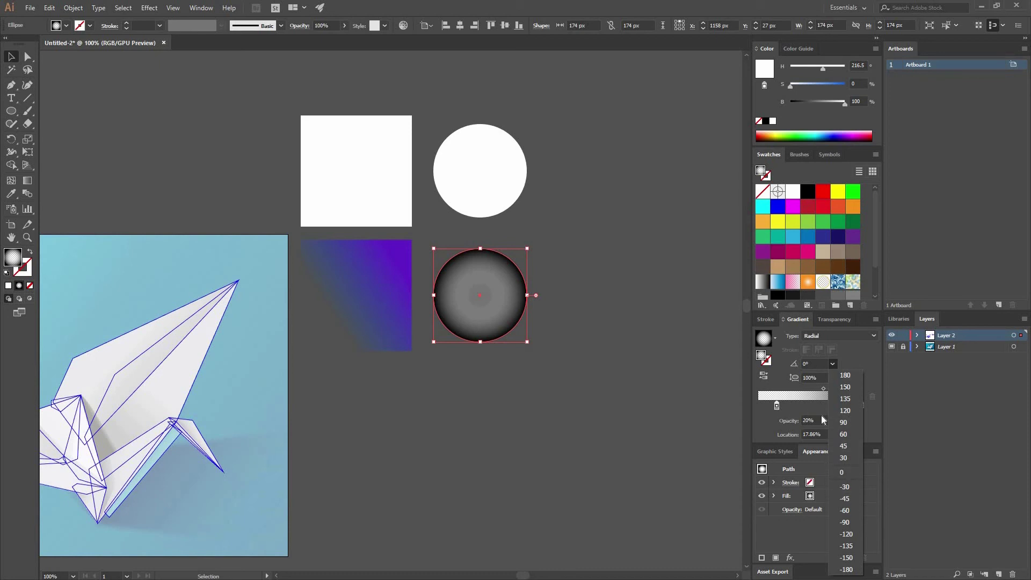
{"action": "left_click", "coordinate": [851, 472]}
{"action": "left_click", "coordinate": [832, 420]}
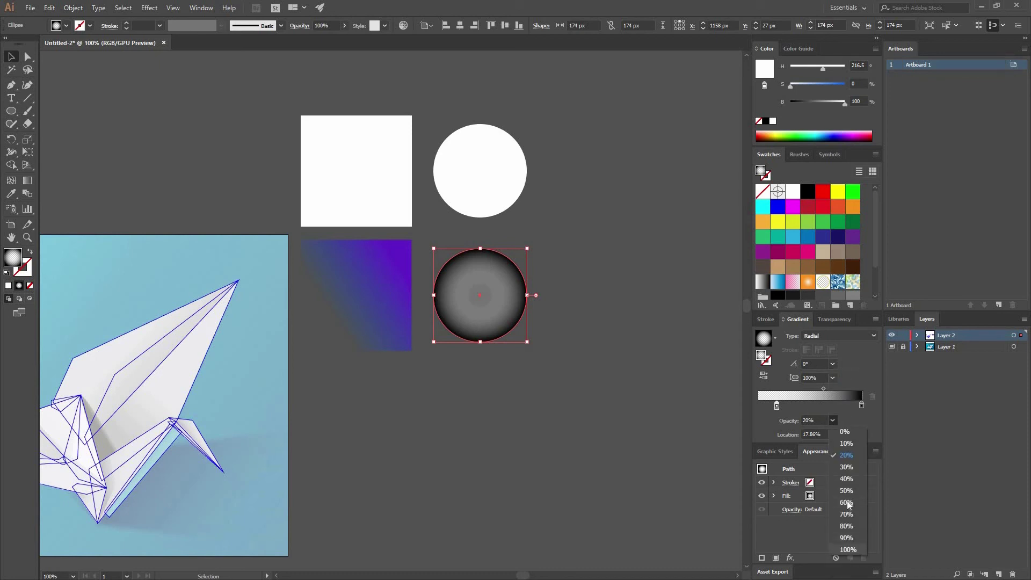
{"action": "left_click", "coordinate": [846, 537]}
- Make the circle's black outer stop 0% opacity and deselect to view the glow
{"action": "left_click", "coordinate": [862, 405]}
{"action": "left_click", "coordinate": [832, 421]}
{"action": "left_click", "coordinate": [848, 437]}
{"action": "left_click", "coordinate": [575, 334]}
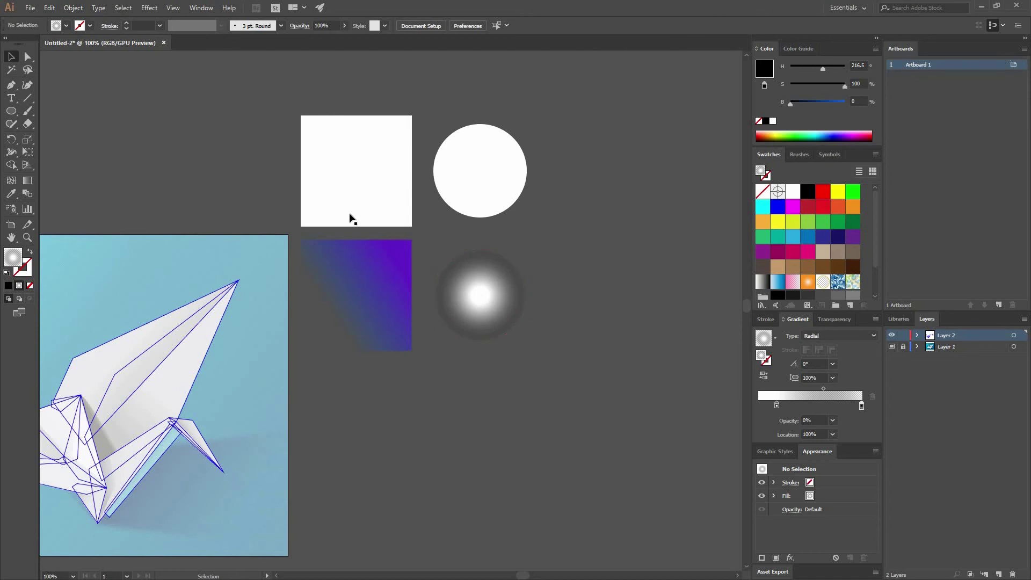
- Apply the gradient swatch to the top-left square and change its type from Radial to Linear
{"action": "left_click", "coordinate": [384, 144]}
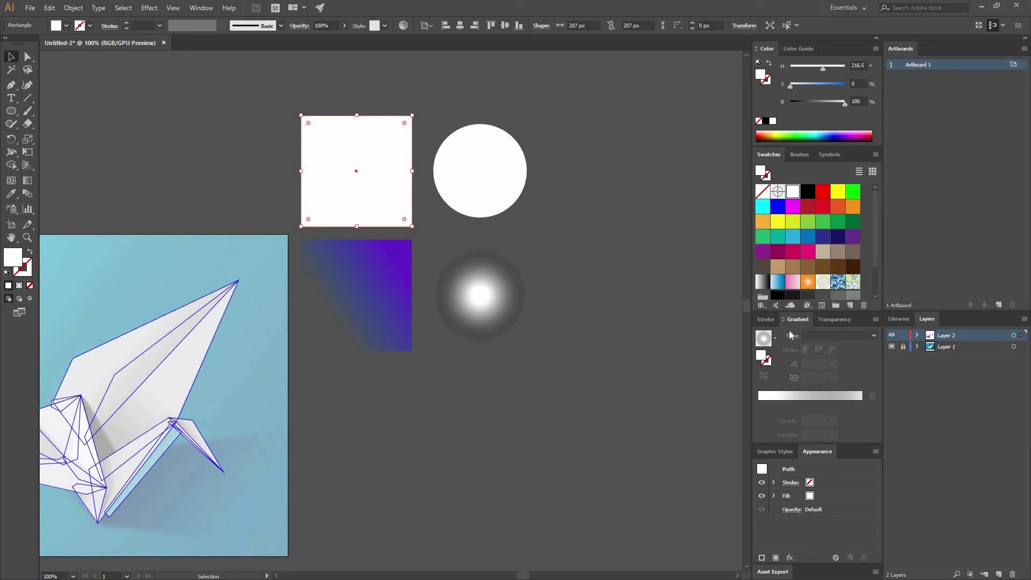
{"action": "left_click", "coordinate": [771, 343]}
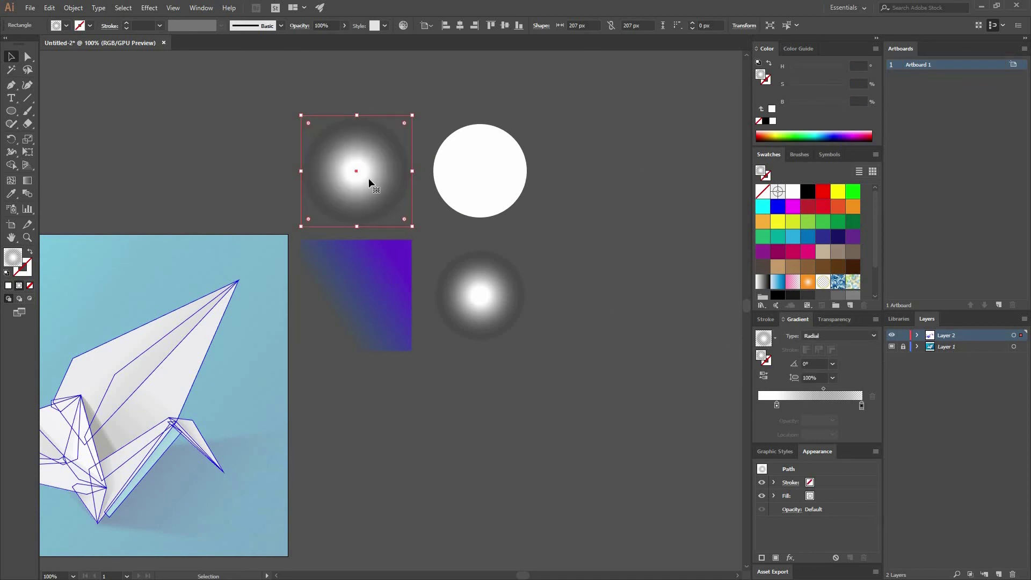
{"action": "left_click", "coordinate": [824, 339]}
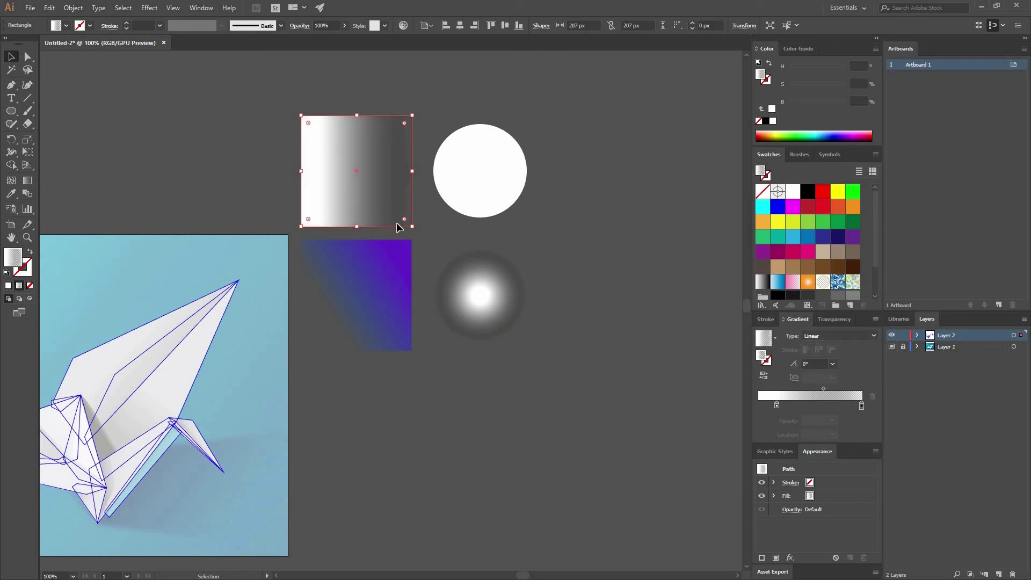
{"action": "left_click", "coordinate": [274, 163]}
{"action": "left_click", "coordinate": [319, 189]}
{"action": "left_click", "coordinate": [200, 8]}
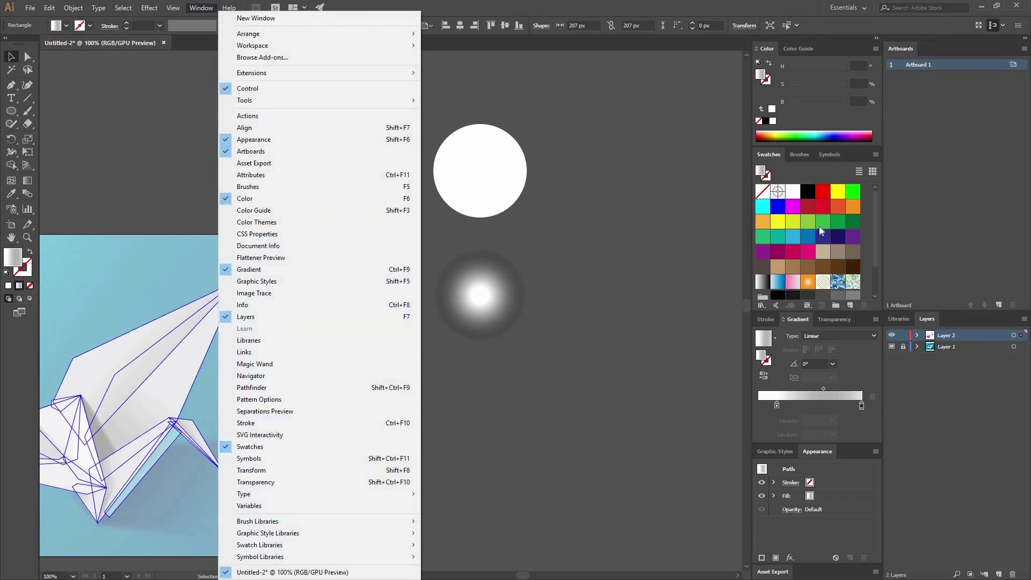
- Fill the square with green and add green and dark-green stops to the gradient
{"action": "left_click", "coordinate": [824, 220]}
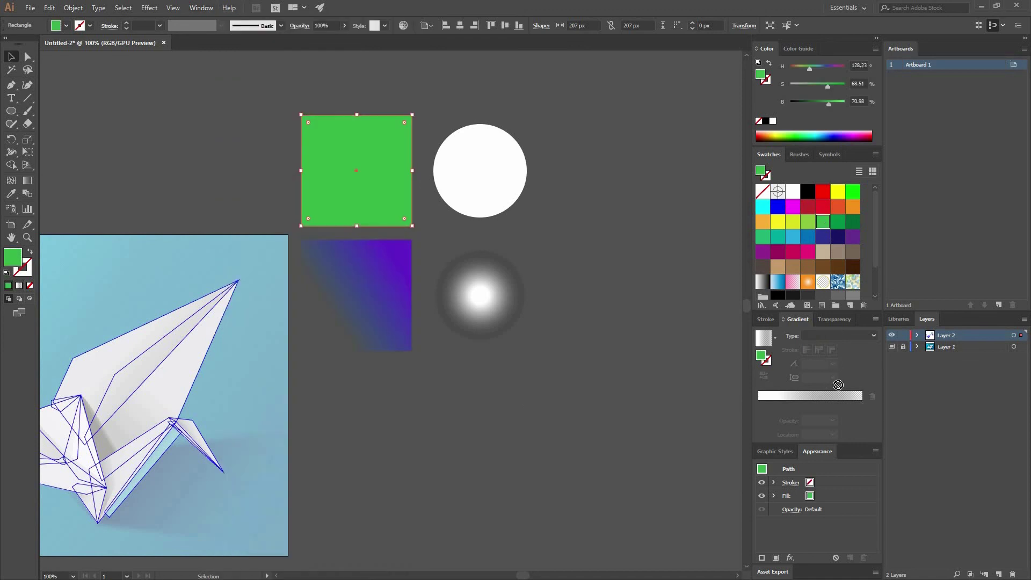
{"action": "left_click_drag", "start_coordinate": [838, 384], "coordinate": [838, 398]}
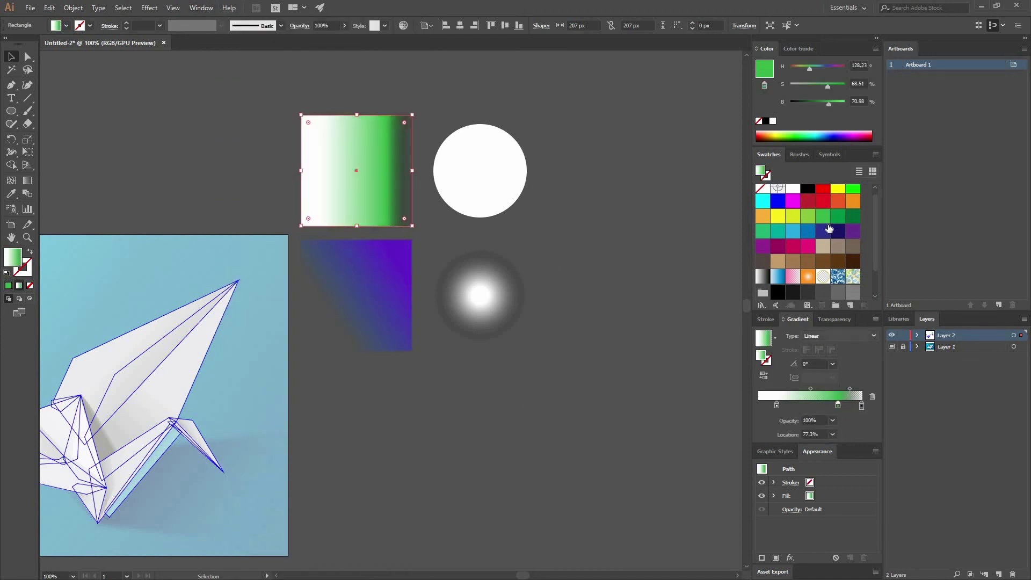
{"action": "left_click_drag", "start_coordinate": [836, 217], "coordinate": [820, 401]}
{"action": "left_click_drag", "start_coordinate": [856, 216], "coordinate": [853, 408]}
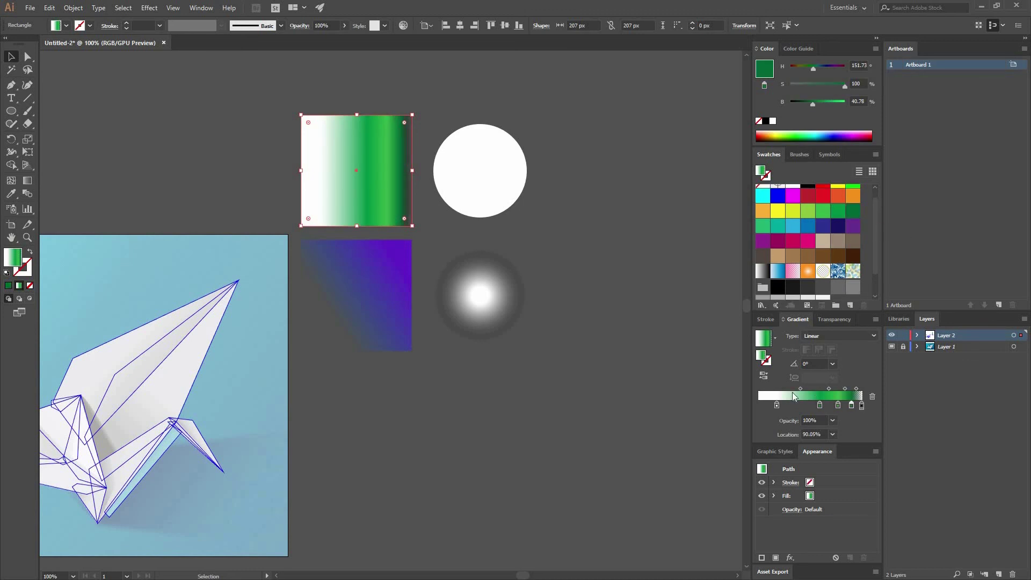
- Remove the white and extra dark stops, move a stop to 46.68%, add a yellow-green stop
{"action": "left_click_drag", "start_coordinate": [862, 405], "coordinate": [862, 430]}
{"action": "left_click_drag", "start_coordinate": [776, 405], "coordinate": [776, 433]}
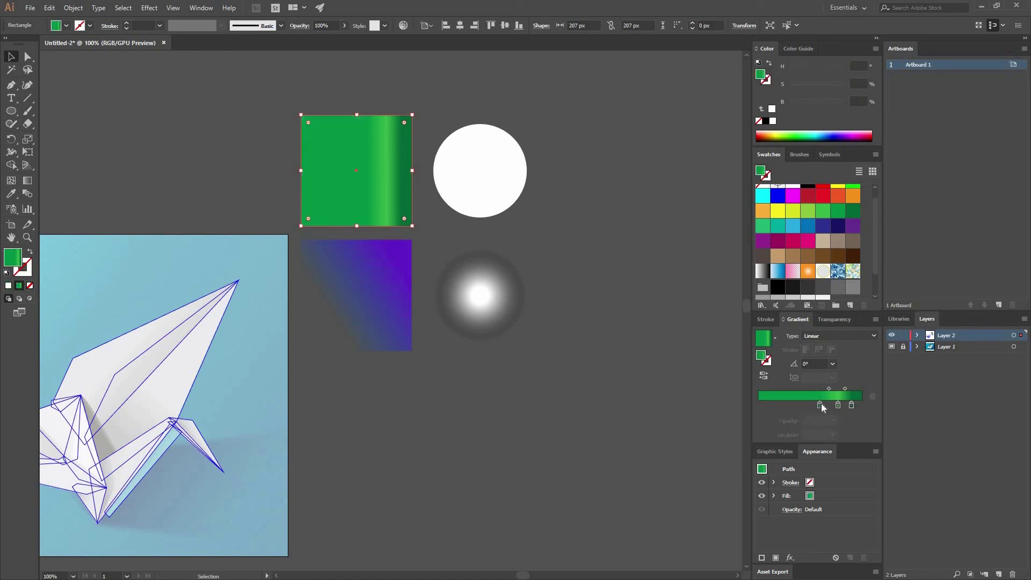
{"action": "left_click_drag", "start_coordinate": [819, 405], "coordinate": [758, 405]}
{"action": "left_click_drag", "start_coordinate": [825, 406], "coordinate": [807, 406]}
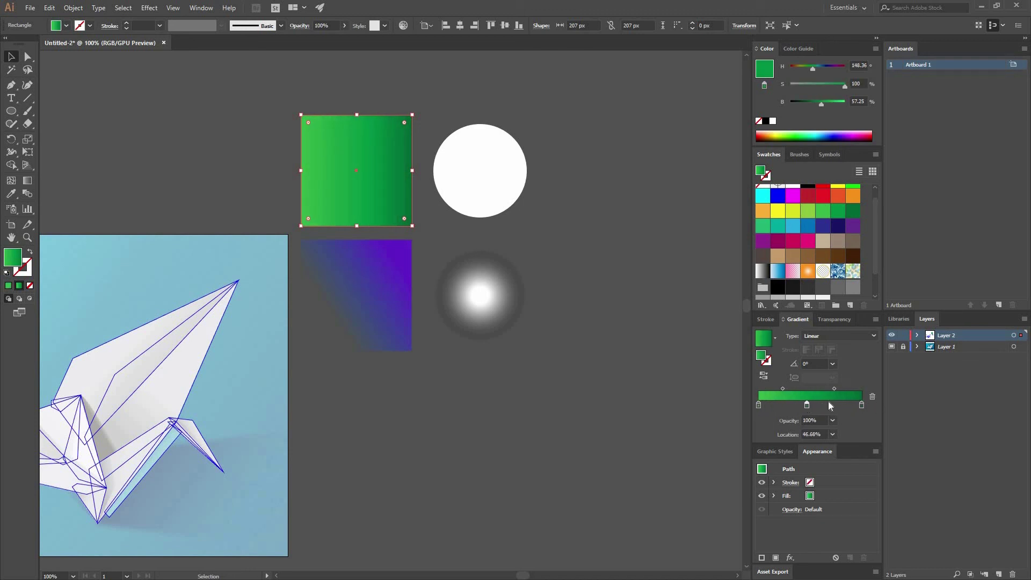
{"action": "mouse_move", "coordinate": [812, 267]}
{"action": "left_mouse_down"}
{"action": "mouse_move", "coordinate": [835, 405]}
{"action": "mouse_move", "coordinate": [778, 405]}
{"action": "mouse_move", "coordinate": [834, 407]}
{"action": "left_mouse_up"}
- Make the left stop yellow and rotate the square's gradient to 60°
{"action": "left_click", "coordinate": [758, 405]}
{"action": "left_click", "coordinate": [619, 333]}
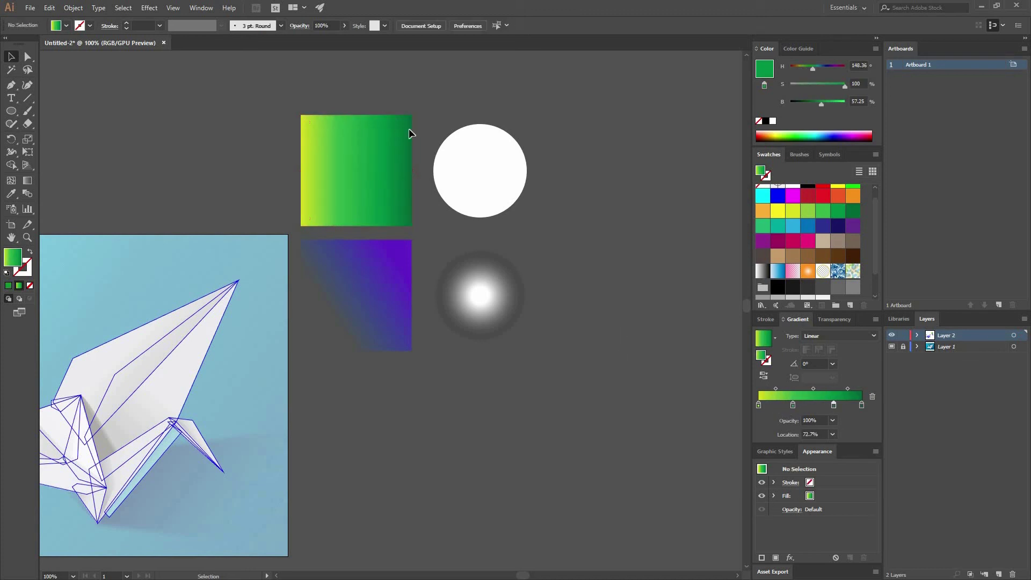
{"action": "left_click", "coordinate": [382, 175]}
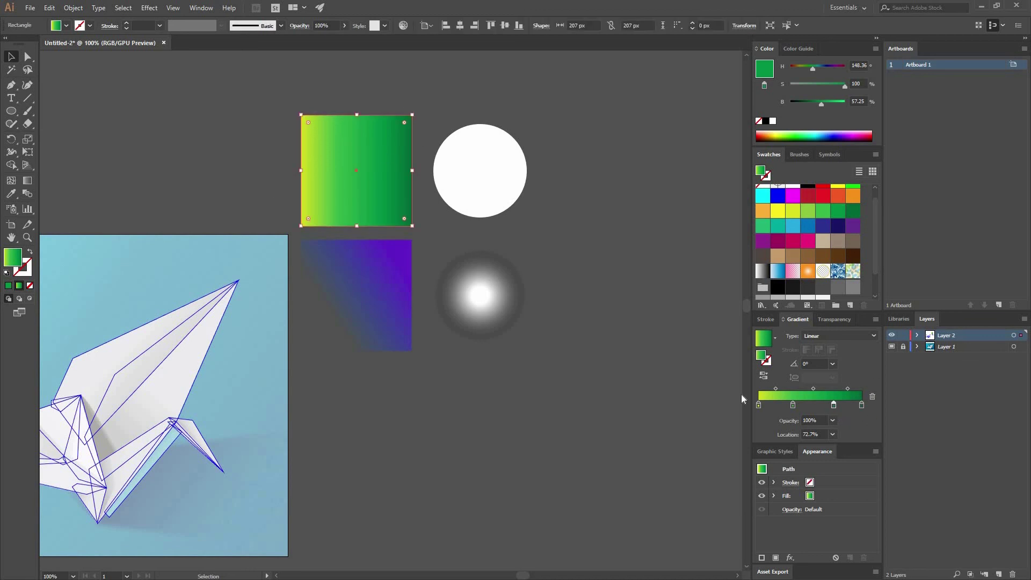
{"action": "left_click", "coordinate": [833, 364]}
{"action": "left_click", "coordinate": [845, 435]}
{"action": "left_click", "coordinate": [646, 332]}
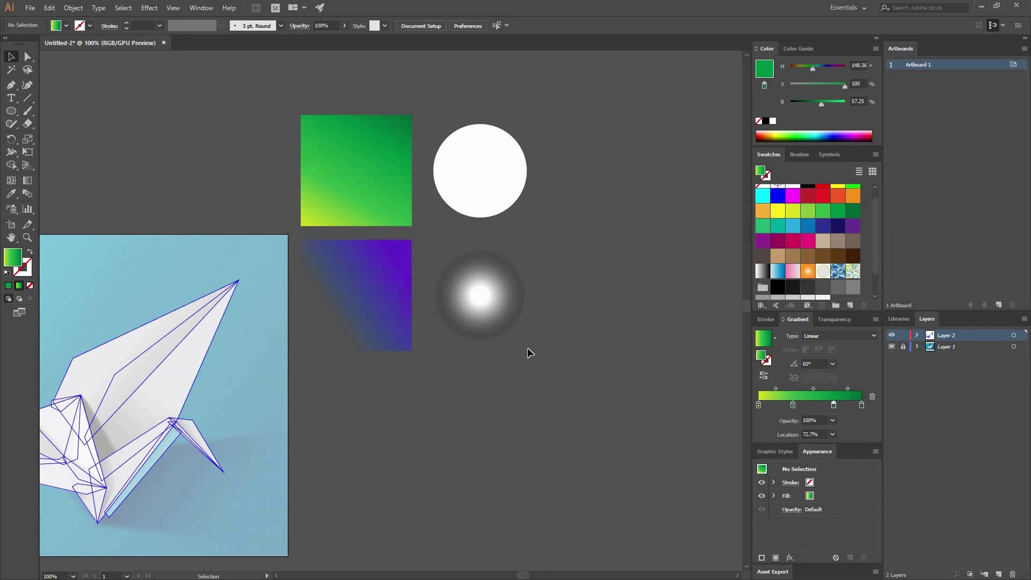